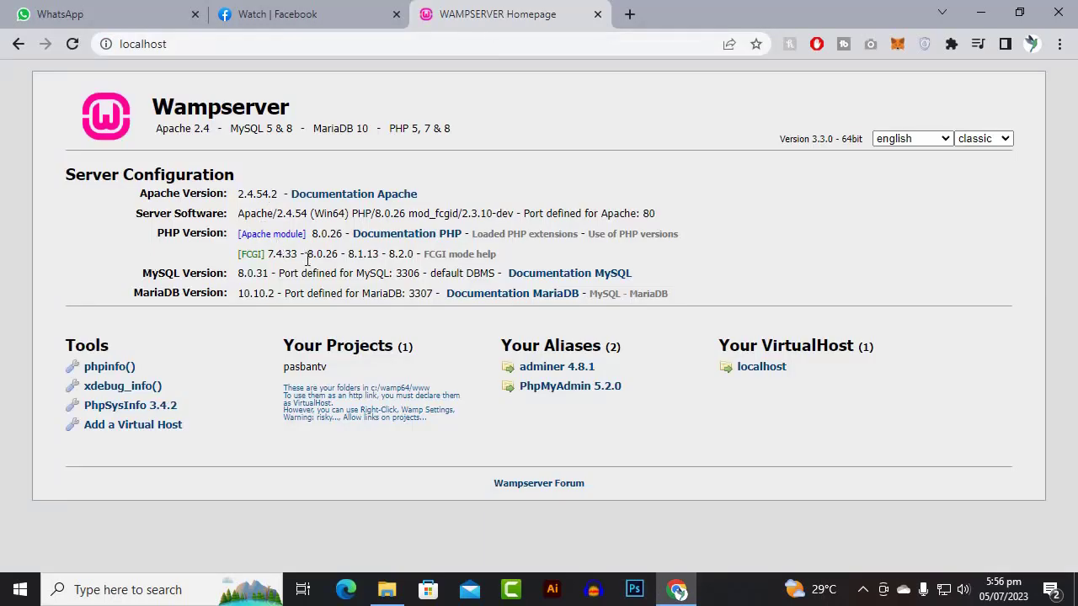
- Navigate File Explorer to the empty C:\wamp64\www\pasbantv folder
click(389, 593)
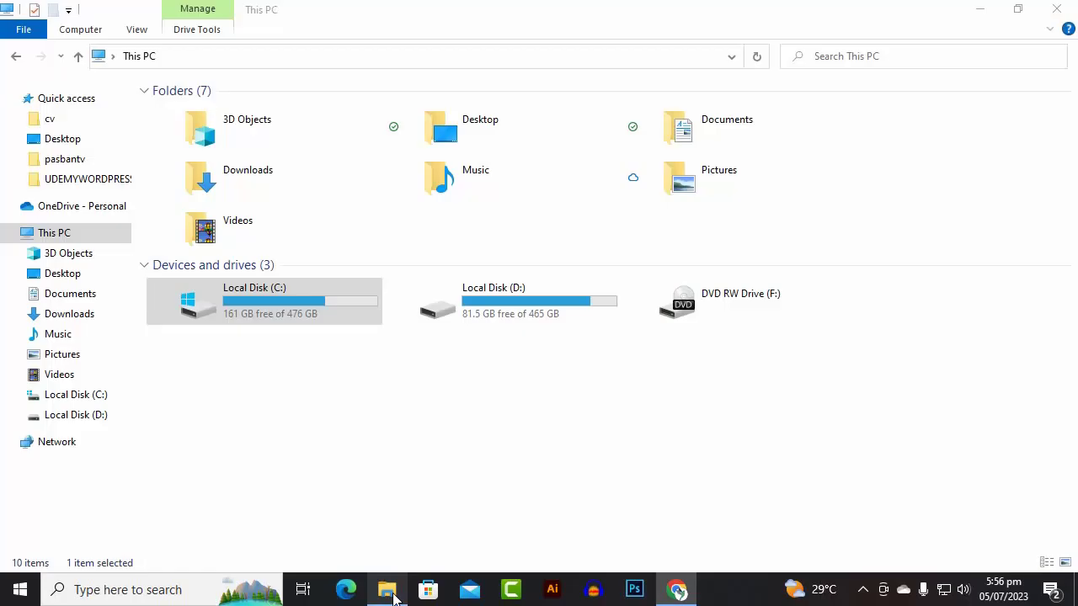
double_click(305, 299)
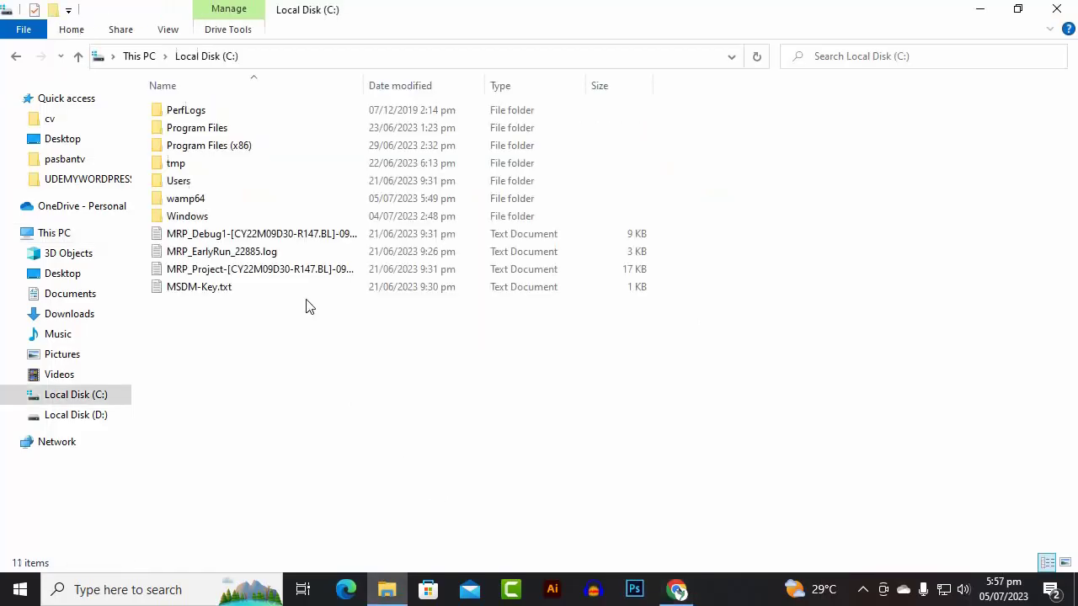
click(204, 202)
double_click(206, 208)
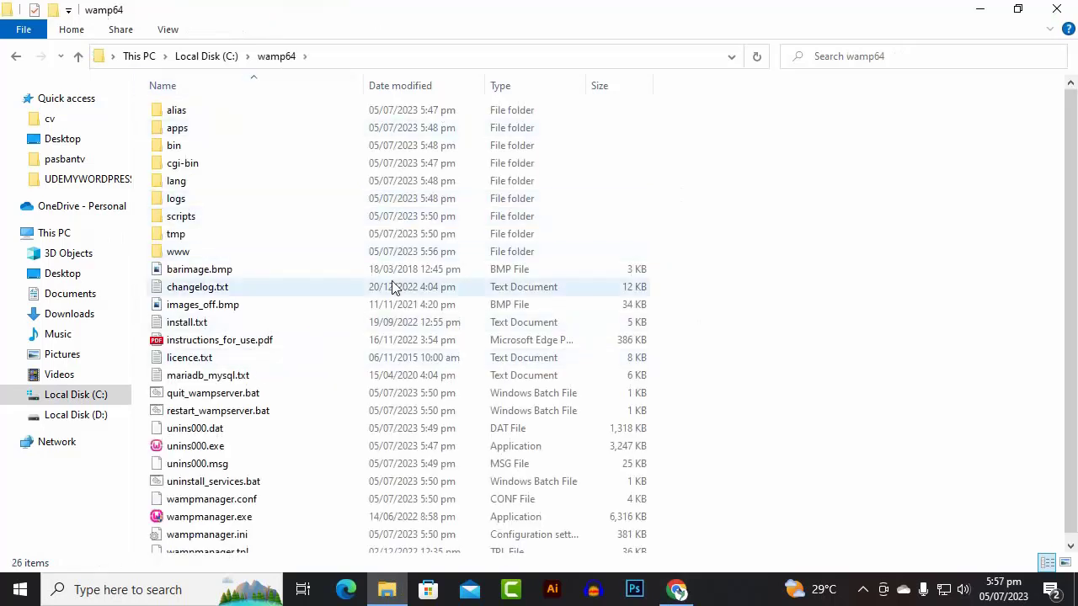
double_click(194, 252)
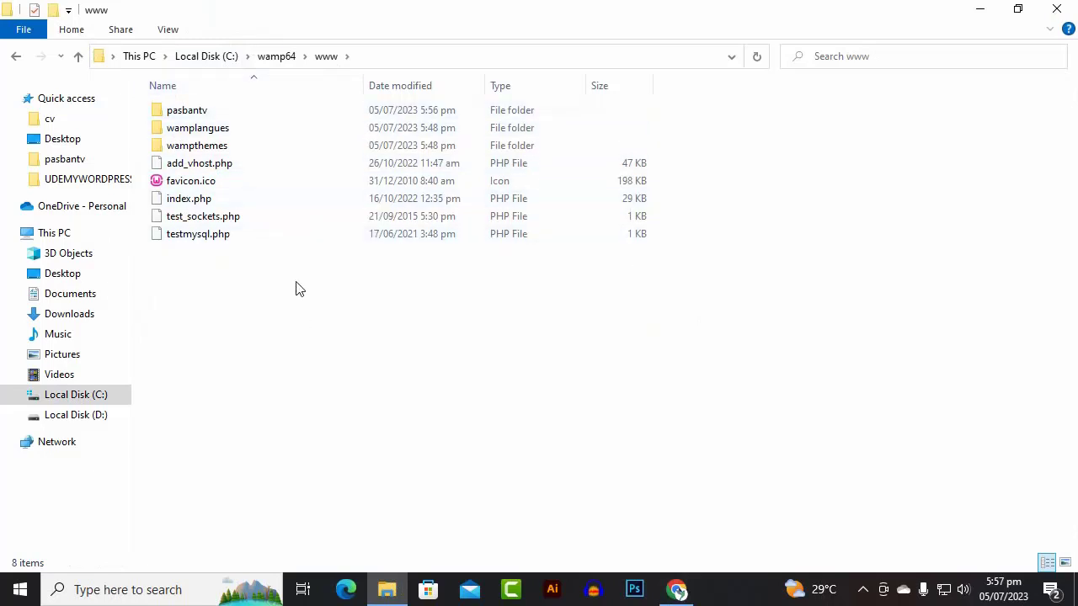
double_click(187, 110)
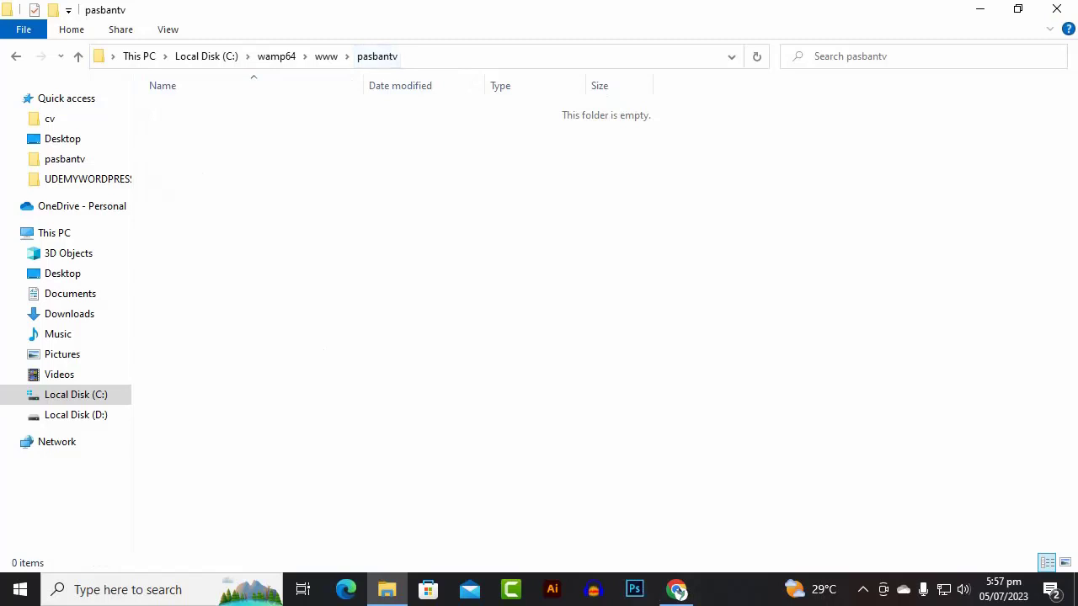
- Load localhost/pasbantv/ in Chrome to show its empty Apache directory index
click(678, 590)
click(189, 44)
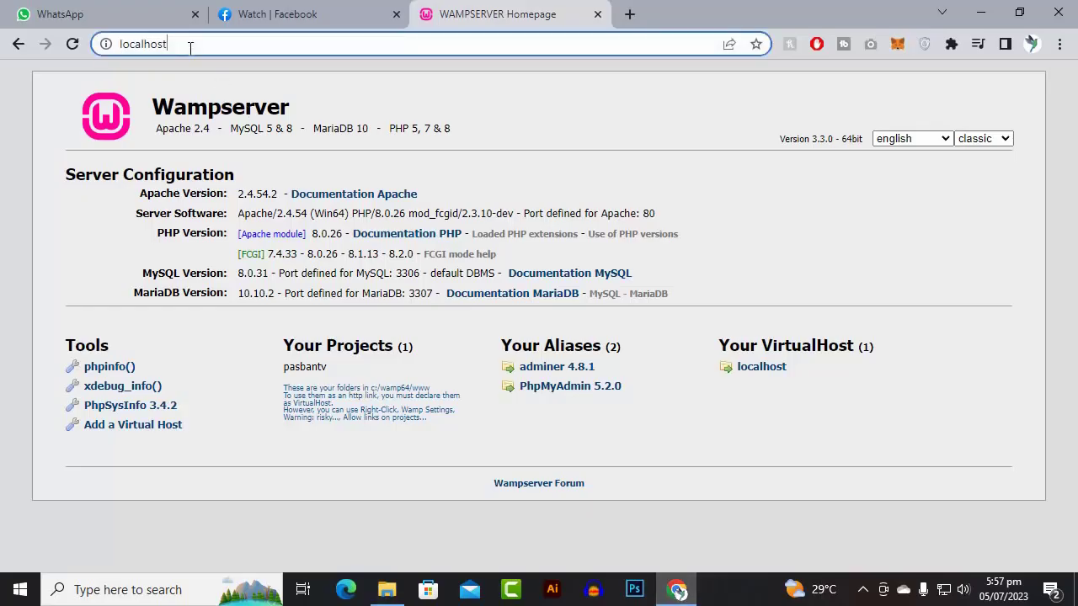
click(216, 47)
text(/)
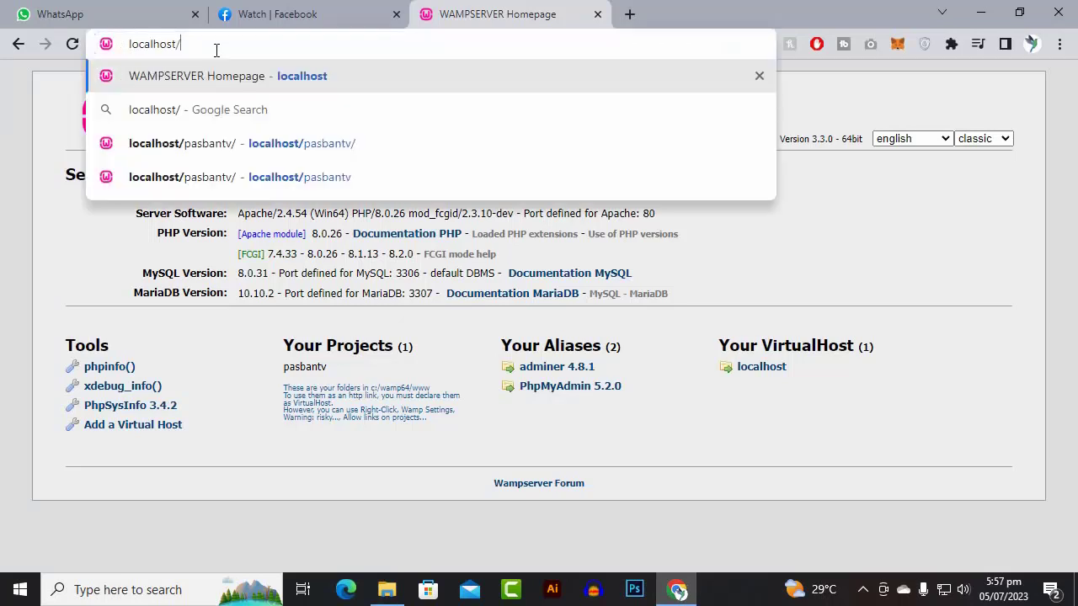
text(sd)
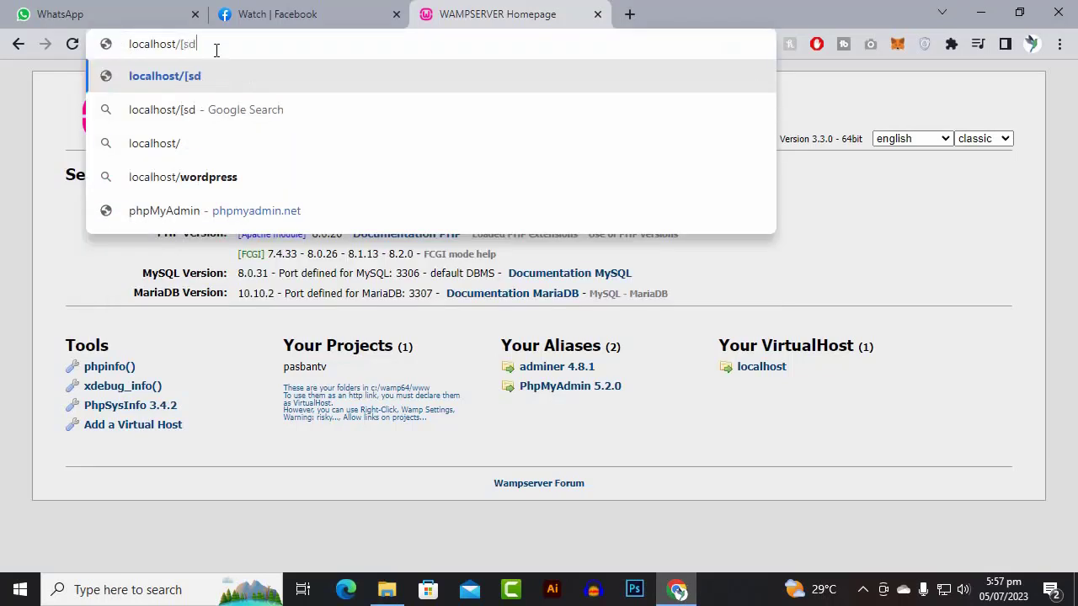
key(BackSpace)
key(BackSpace)
text(psd)
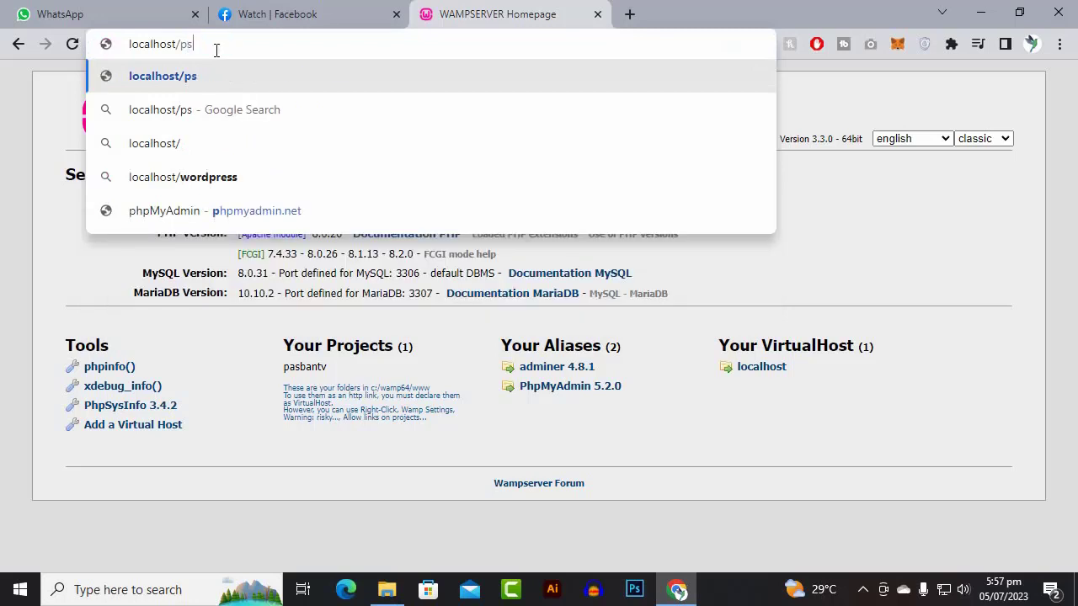
key(BackSpace)
key(BackSpace)
text(s)
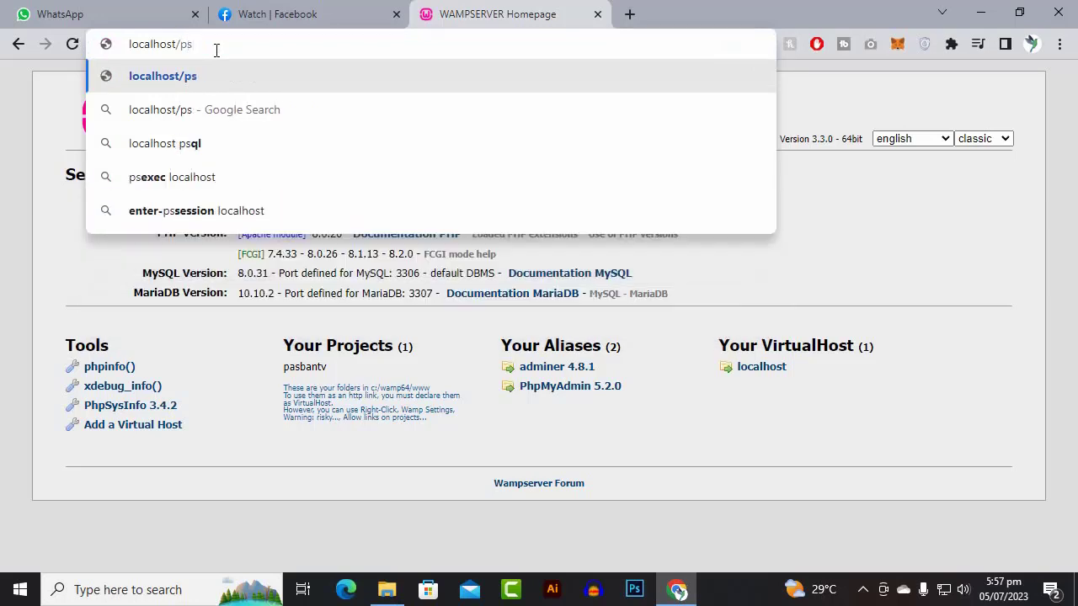
key(BackSpace)
key(BackSpace)
text(a)
key(BackSpace)
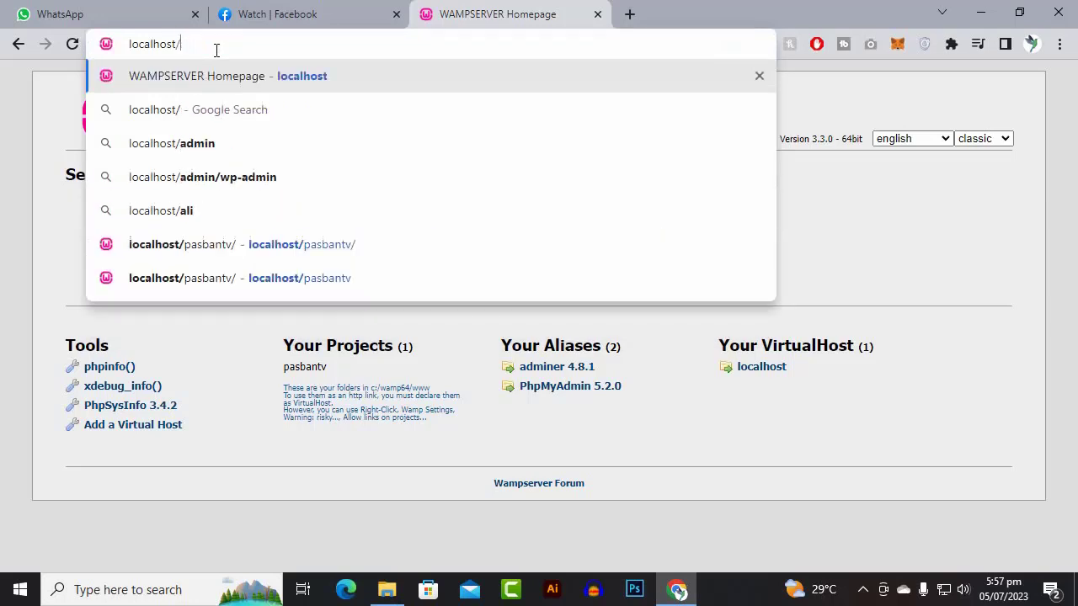
text(pa)
key(Return)
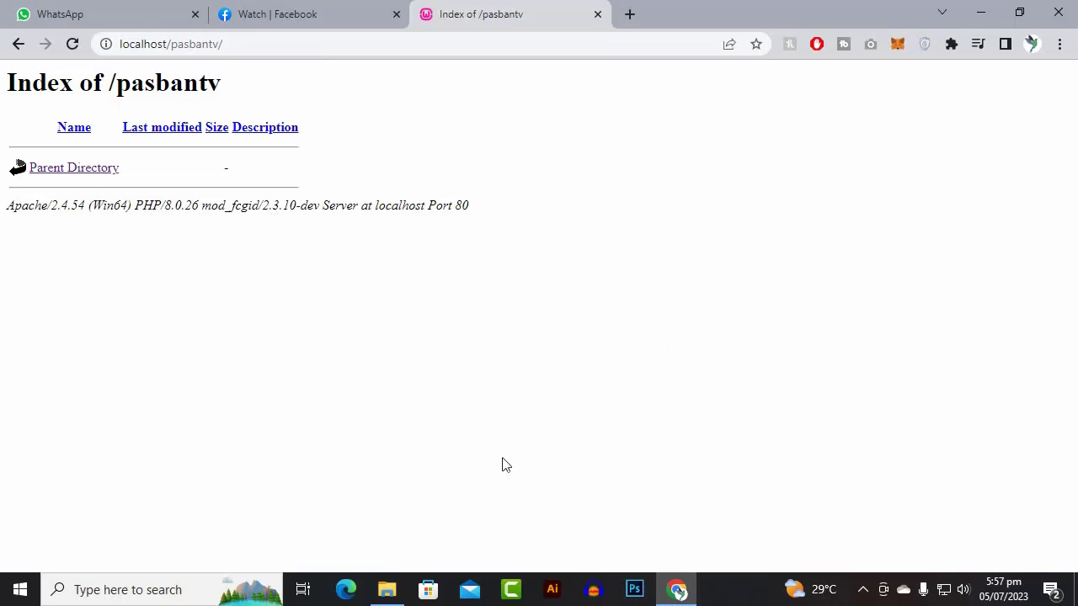
- Copy wordpress-6.2.2.zip from Downloads\Compressed and return to the pasbantv folder
click(386, 589)
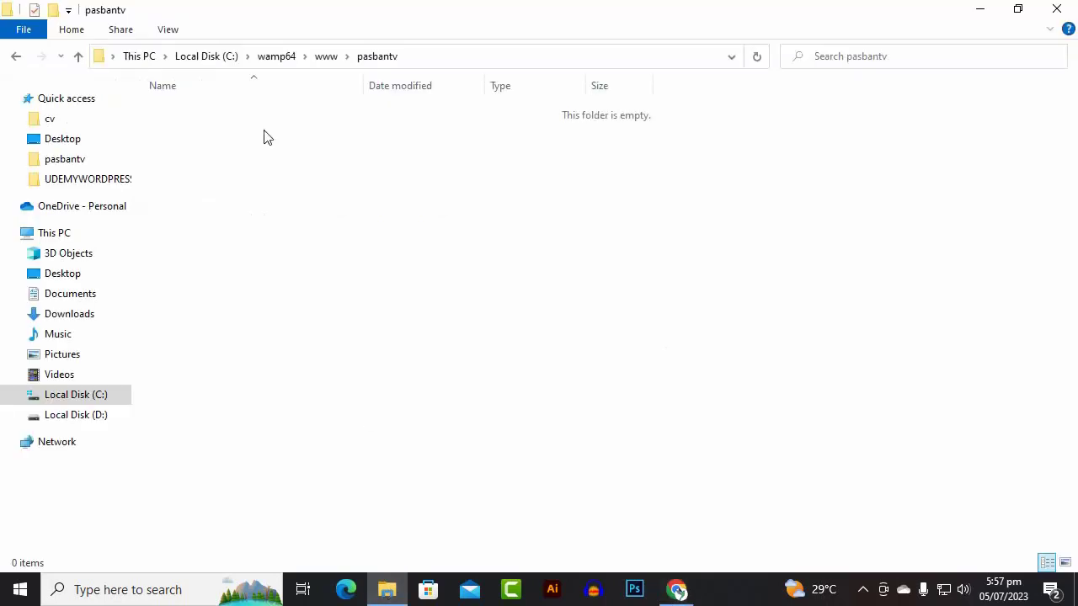
click(100, 319)
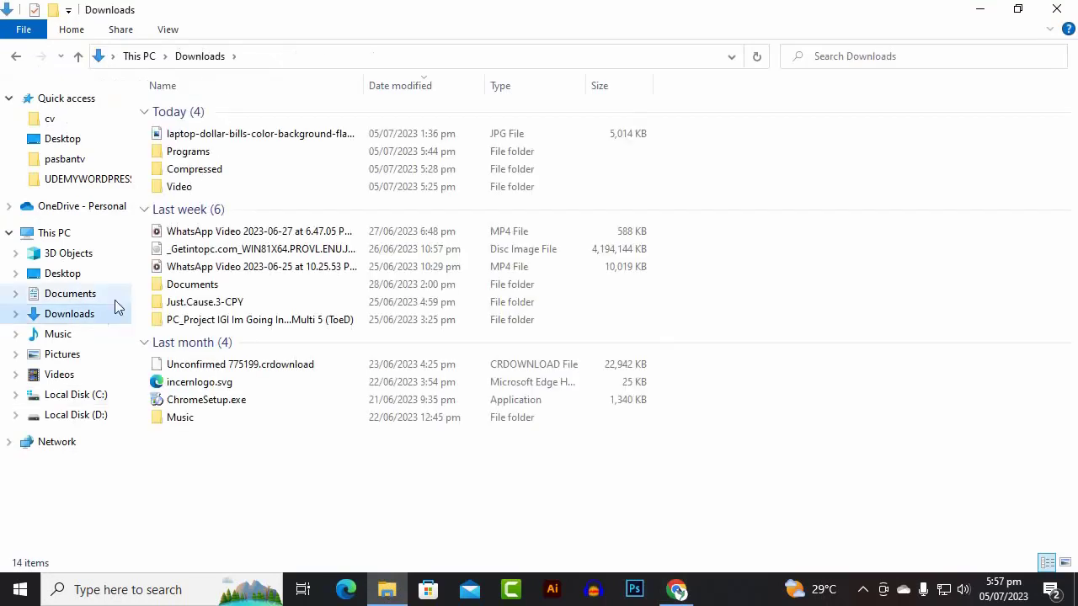
double_click(190, 173)
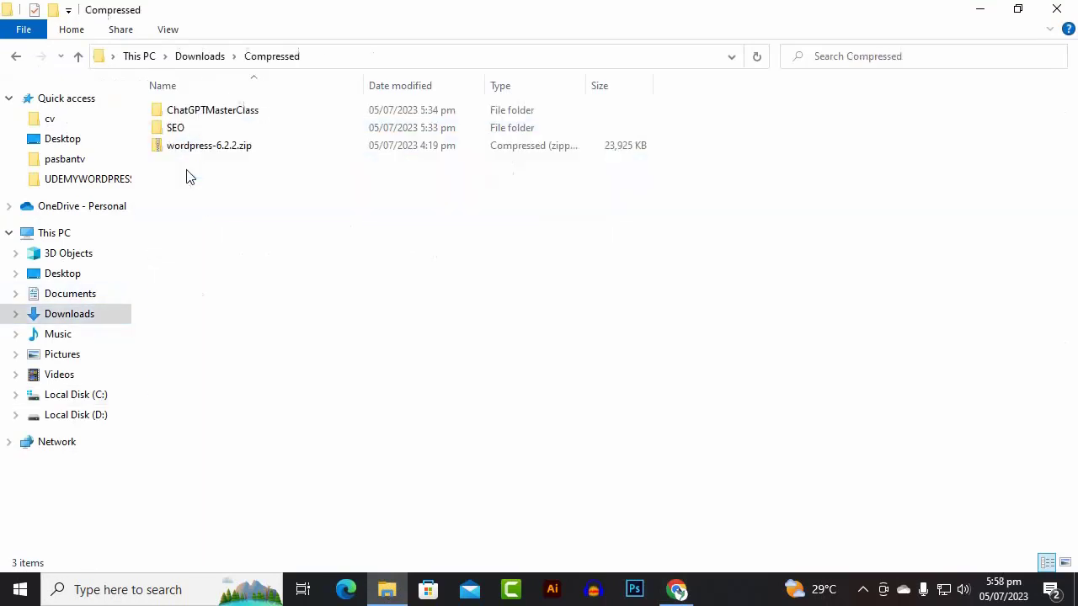
click(204, 150)
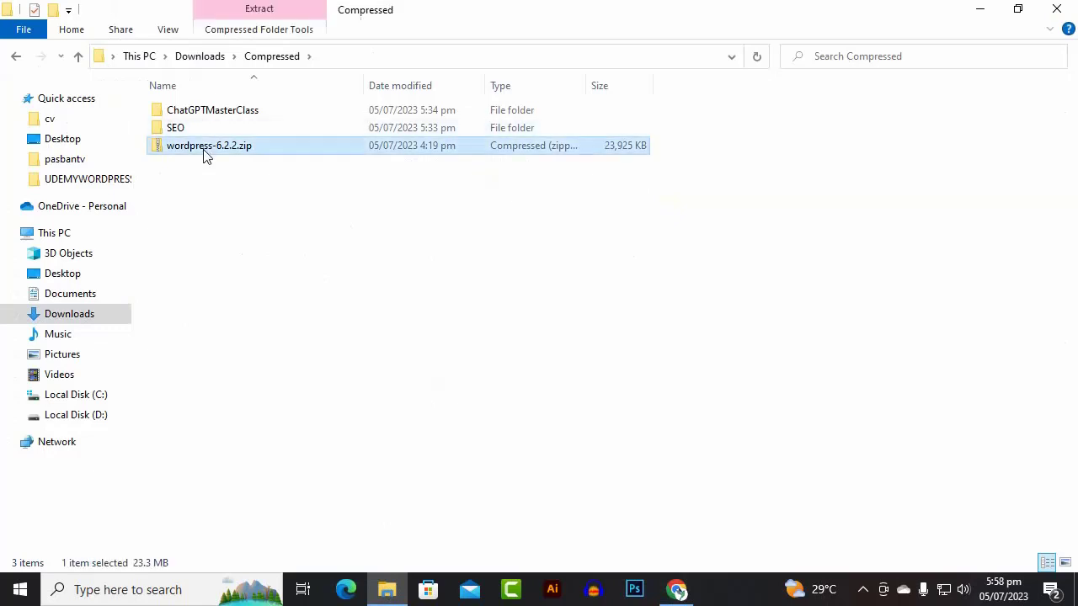
right_click(222, 154)
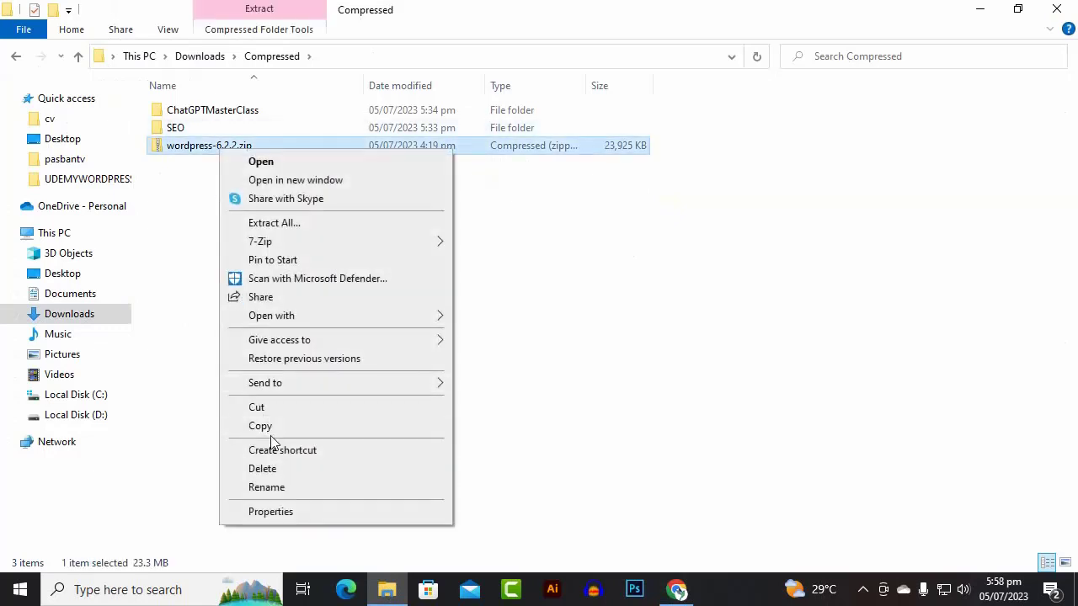
click(268, 427)
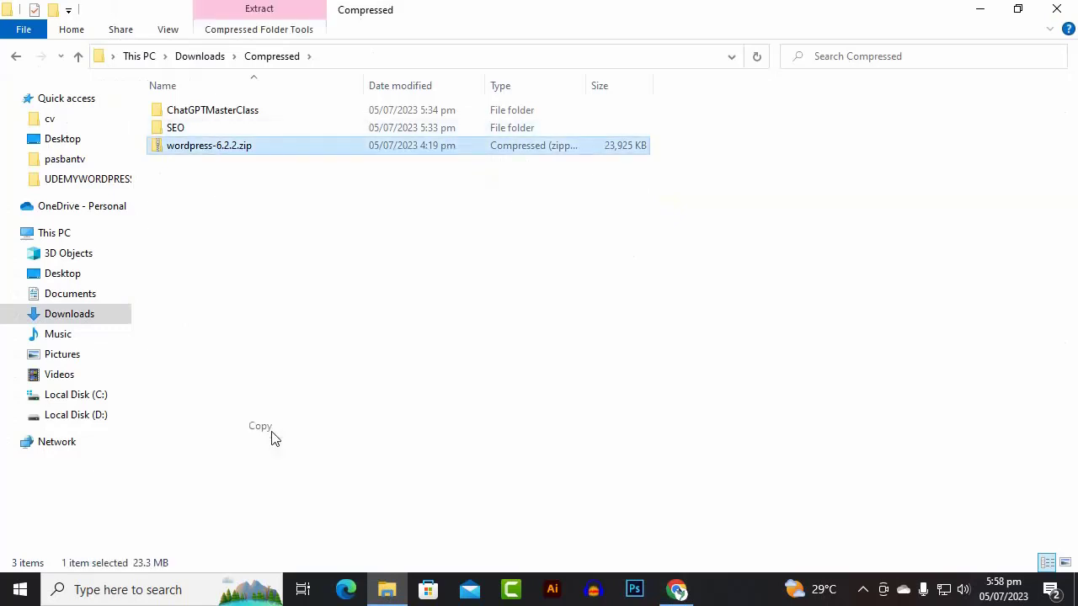
click(22, 55)
click(22, 55)
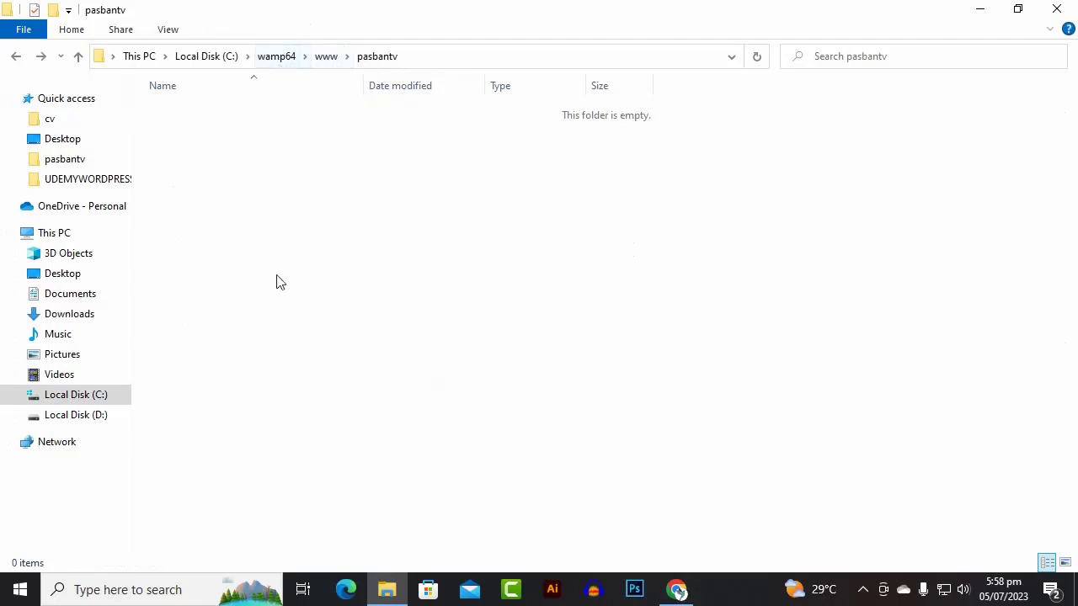
- Paste the wordpress-6.2.2.zip archive into the pasbantv folder
right_click(253, 180)
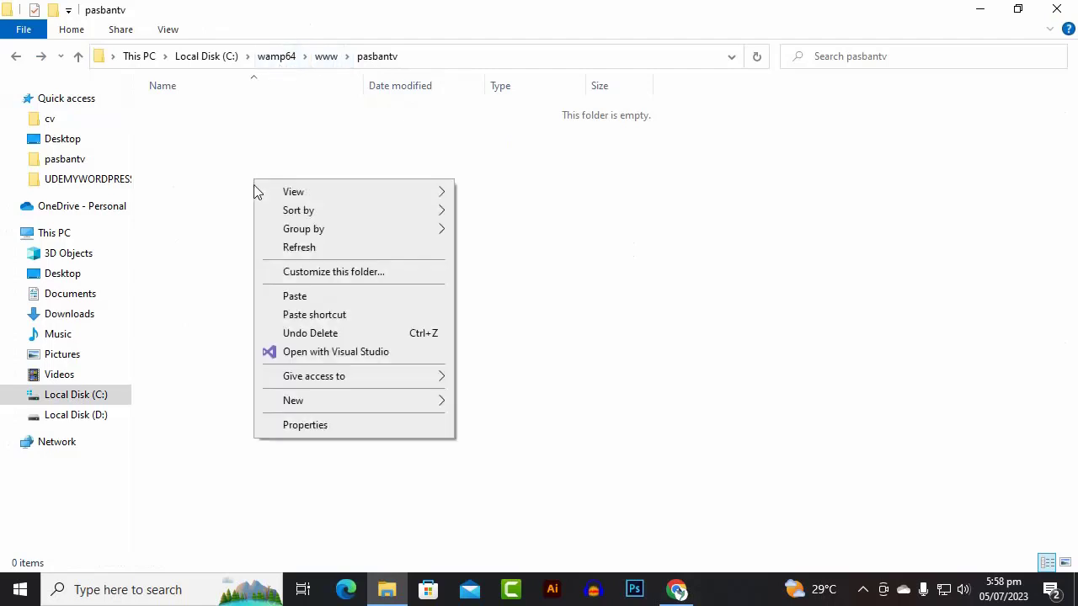
click(296, 296)
click(261, 134)
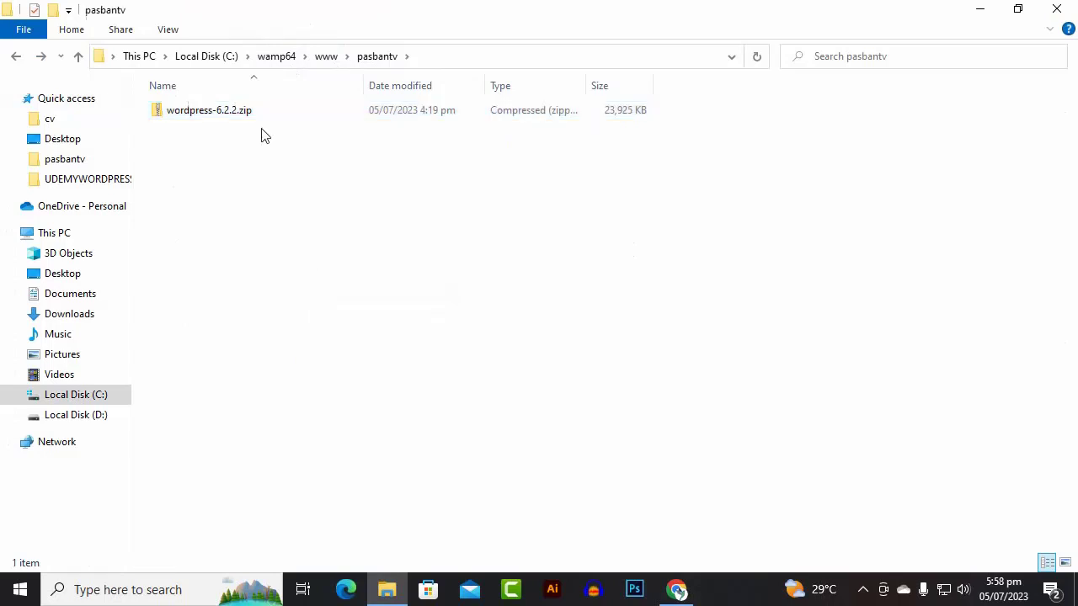
- Extract wordpress-6.2.2.zip in place with 7-Zip's Extract Here
click(241, 116)
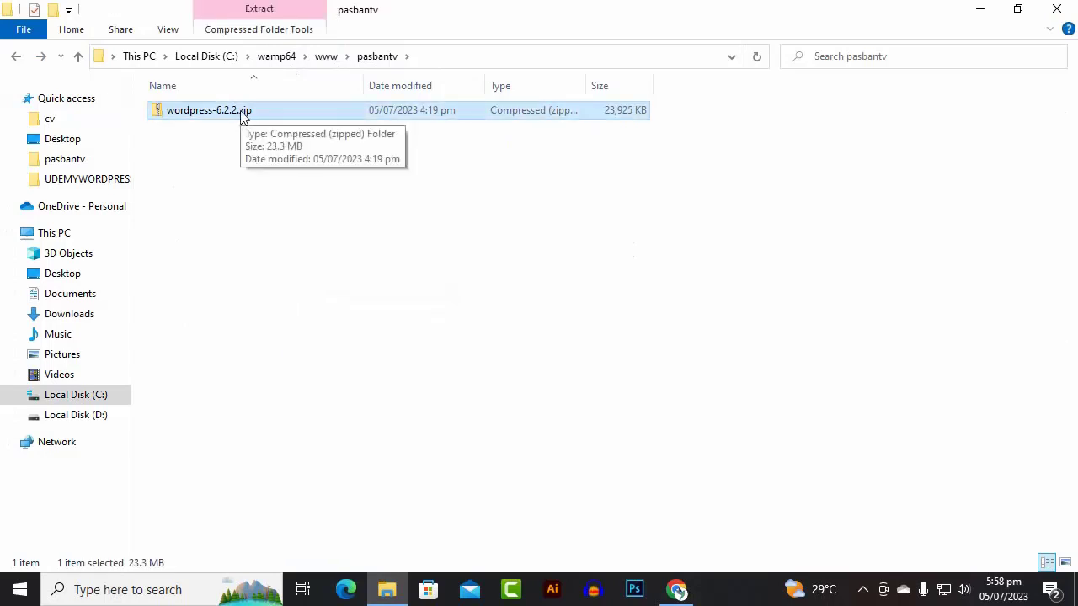
right_click(241, 116)
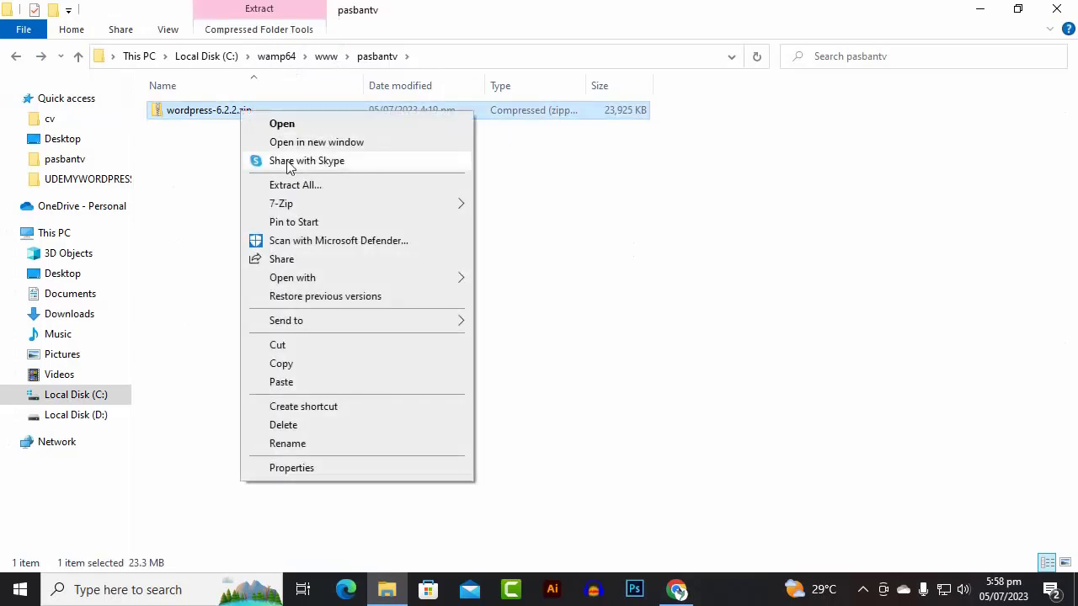
mouse_move(308, 210)
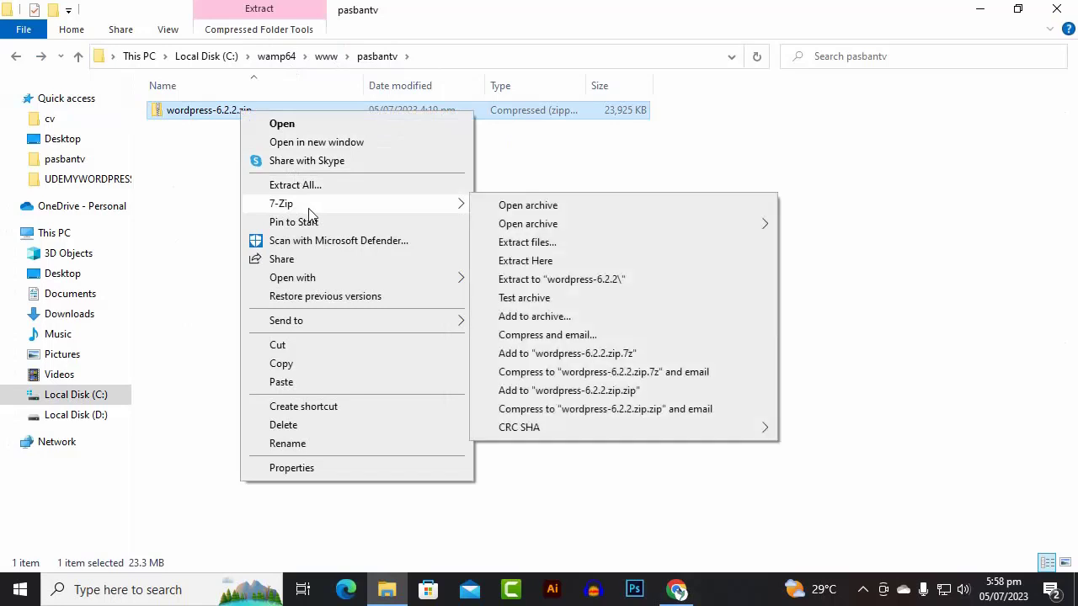
click(543, 263)
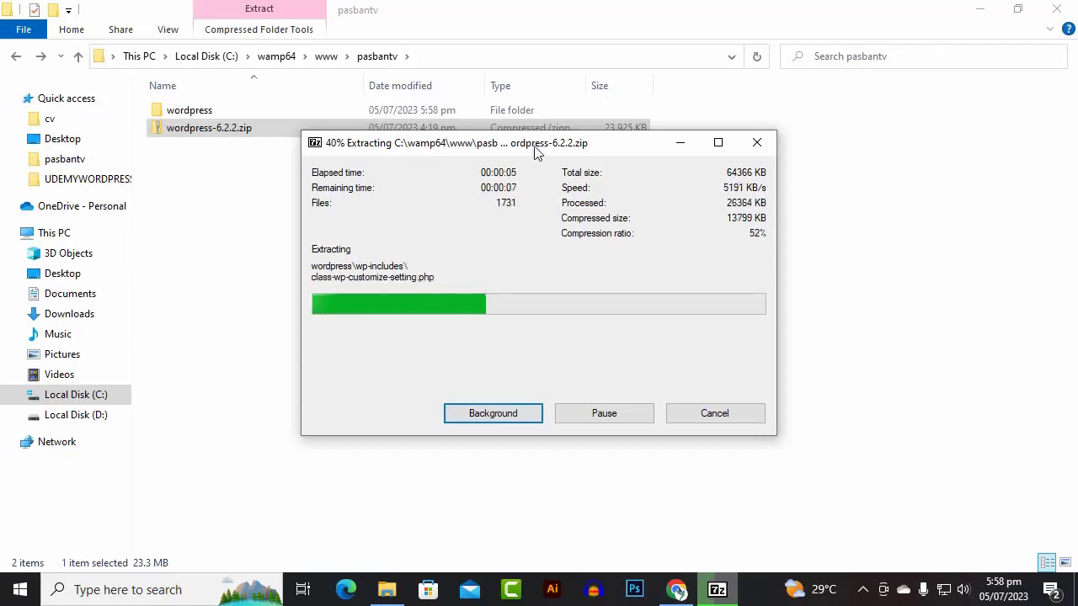
drag(535, 151, 558, 207)
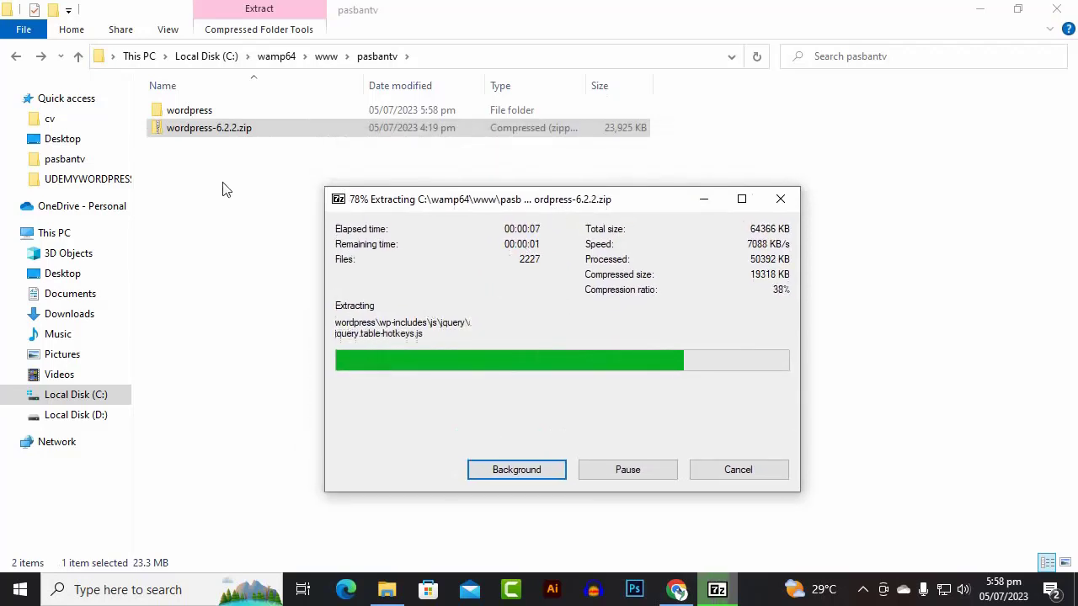
- Cut all files from the extracted wordpress folder and paste them directly into pasbantv
double_click(188, 113)
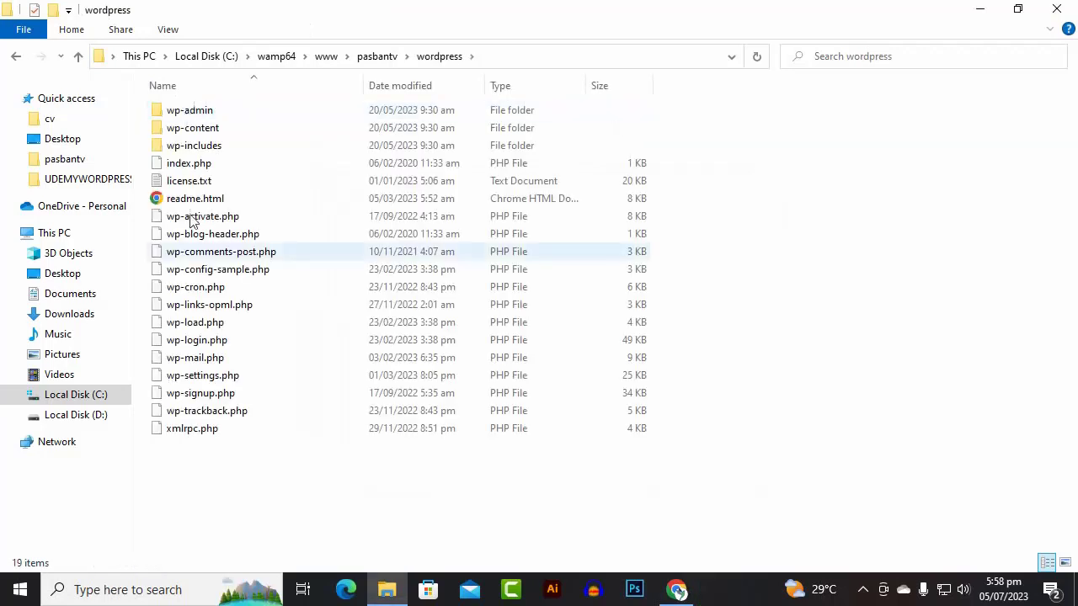
key(ctrl+a)
right_click(244, 154)
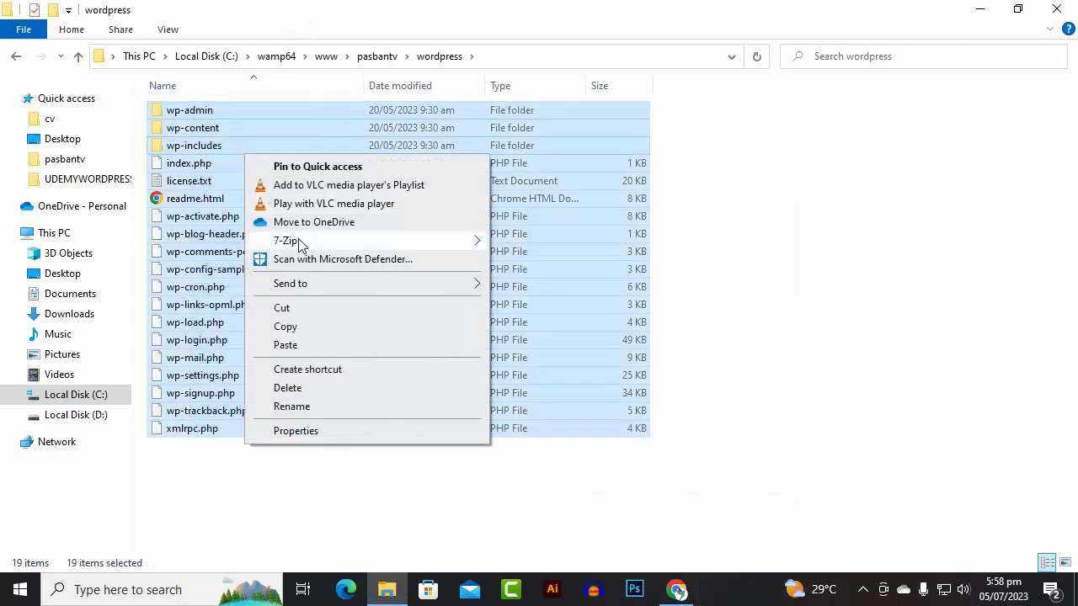
click(321, 309)
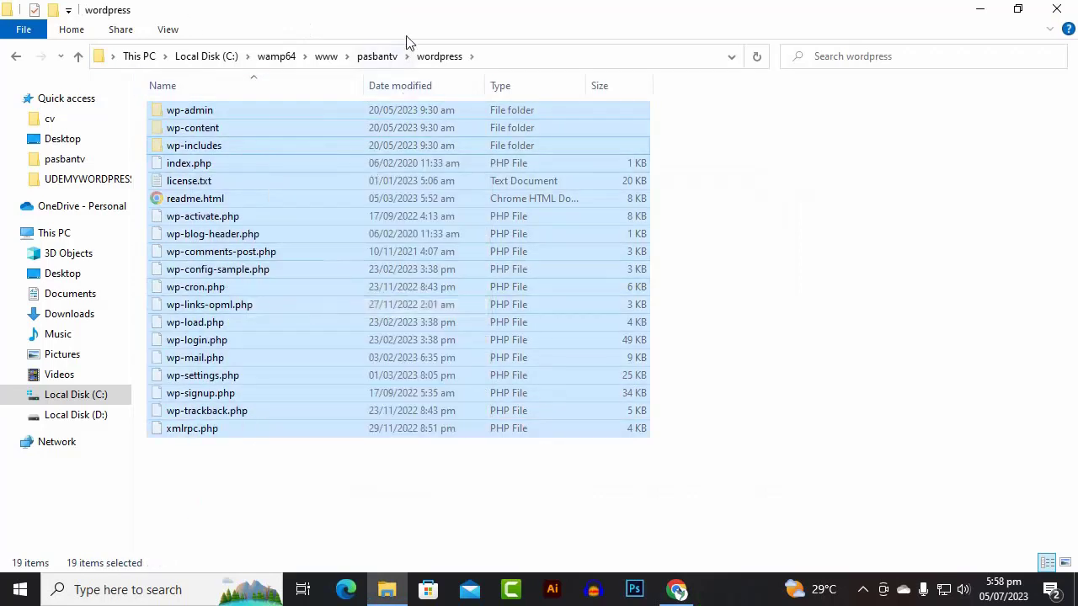
click(375, 54)
right_click(307, 201)
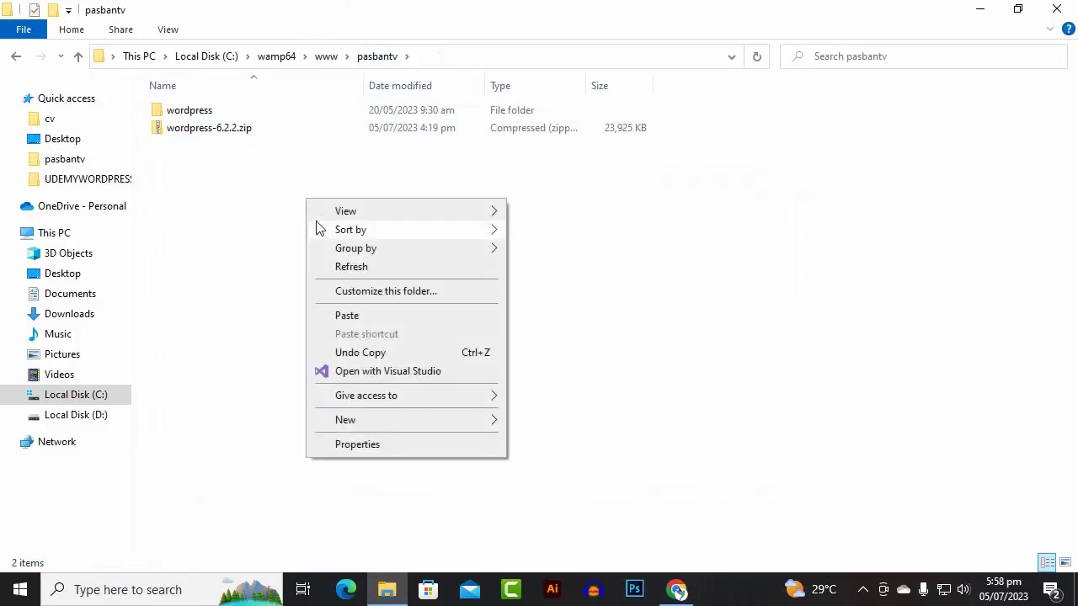
click(361, 314)
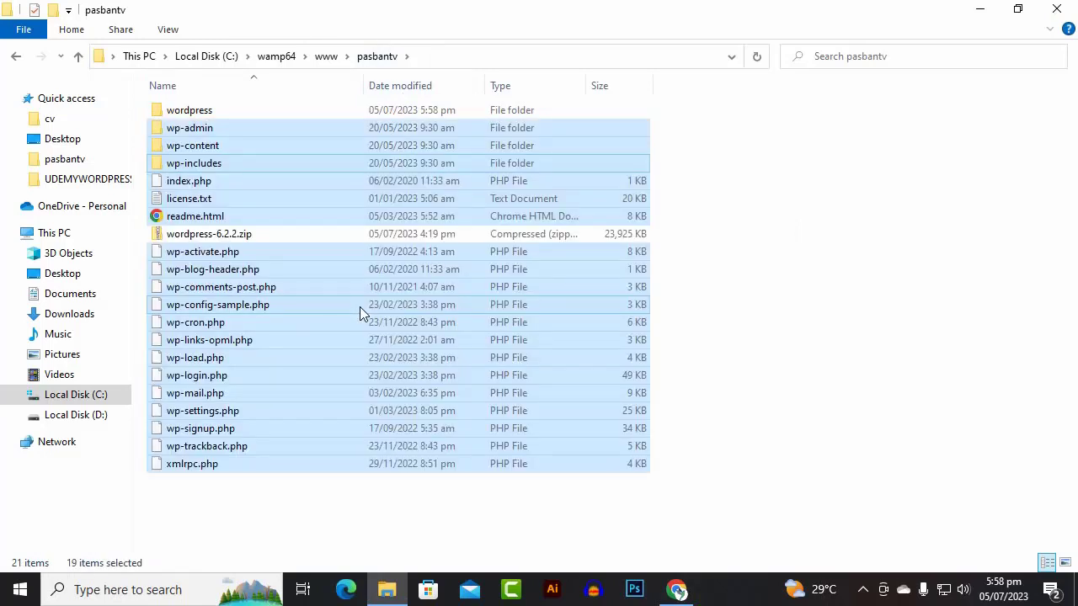
- Delete the wordpress-6.2.2.zip archive and the emptied wordpress folder
click(225, 237)
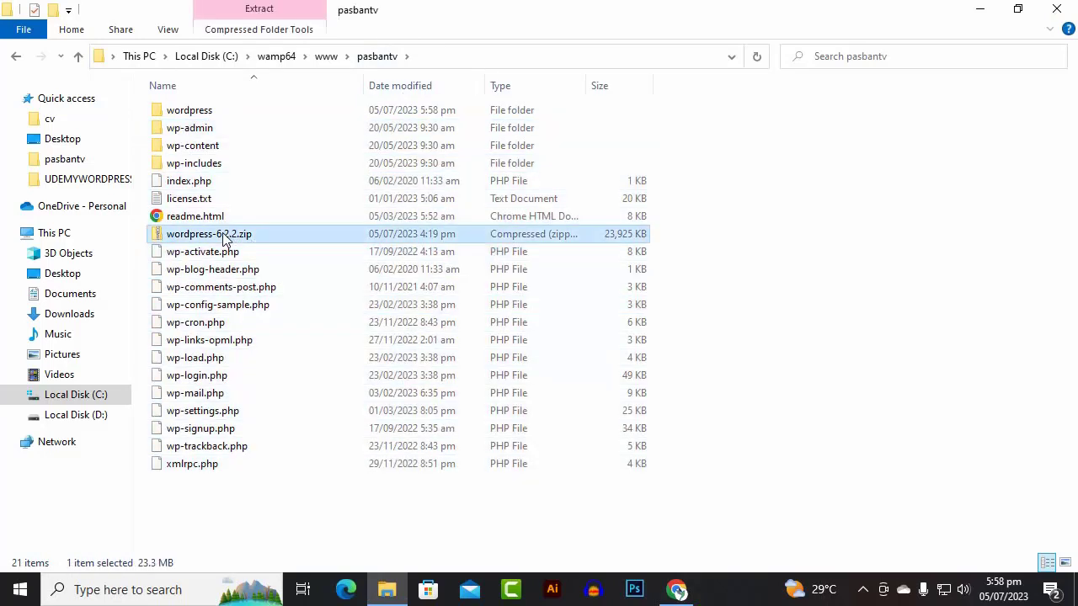
key(Delete)
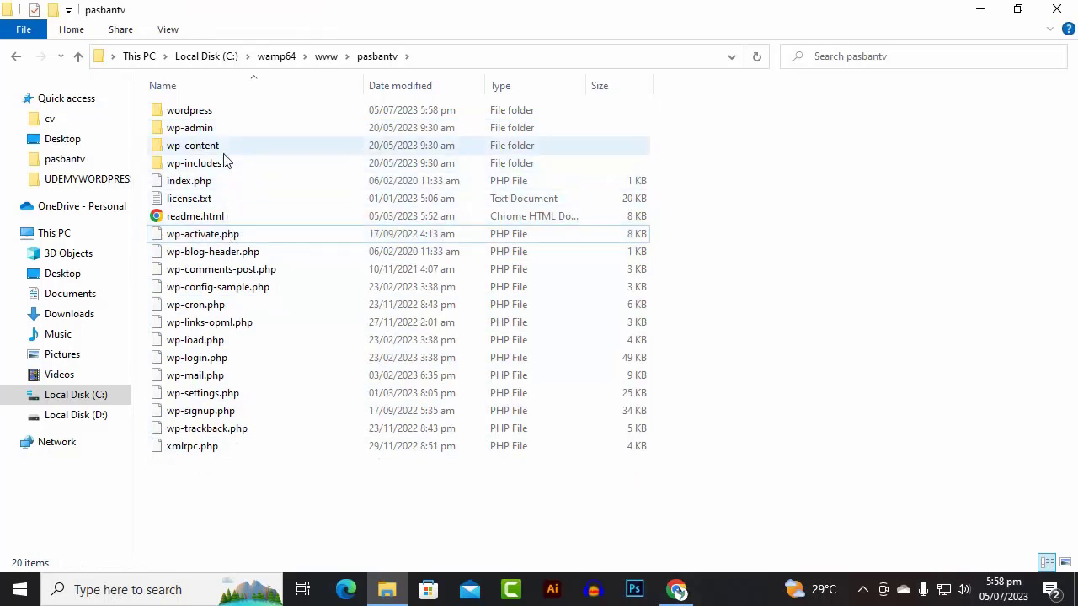
click(224, 113)
key(Delete)
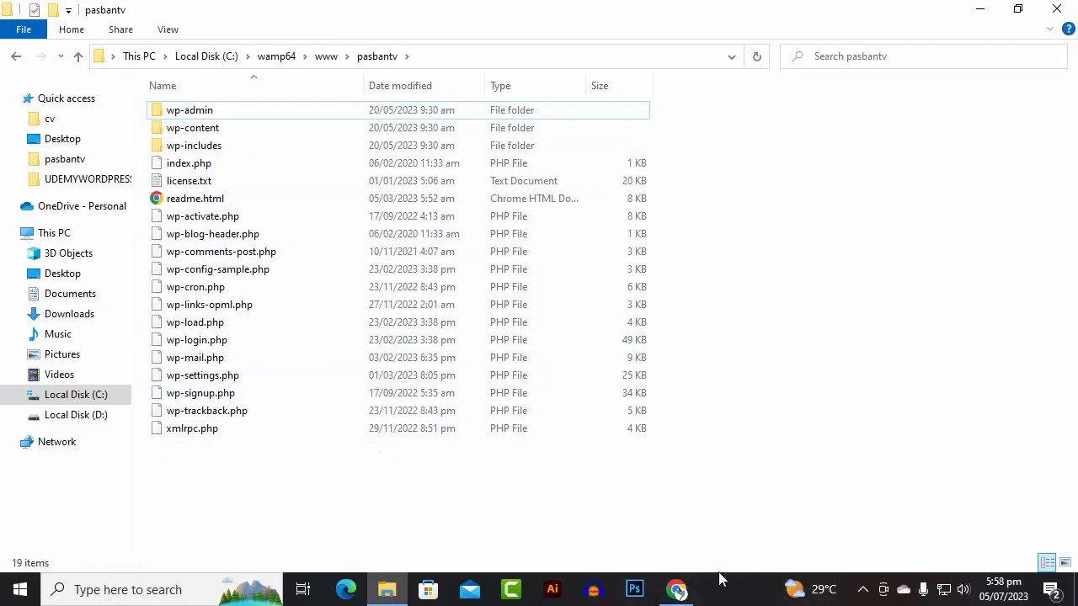
click(685, 594)
- Reload localhost/pasbantv and continue WordPress setup in English (United States)
click(305, 46)
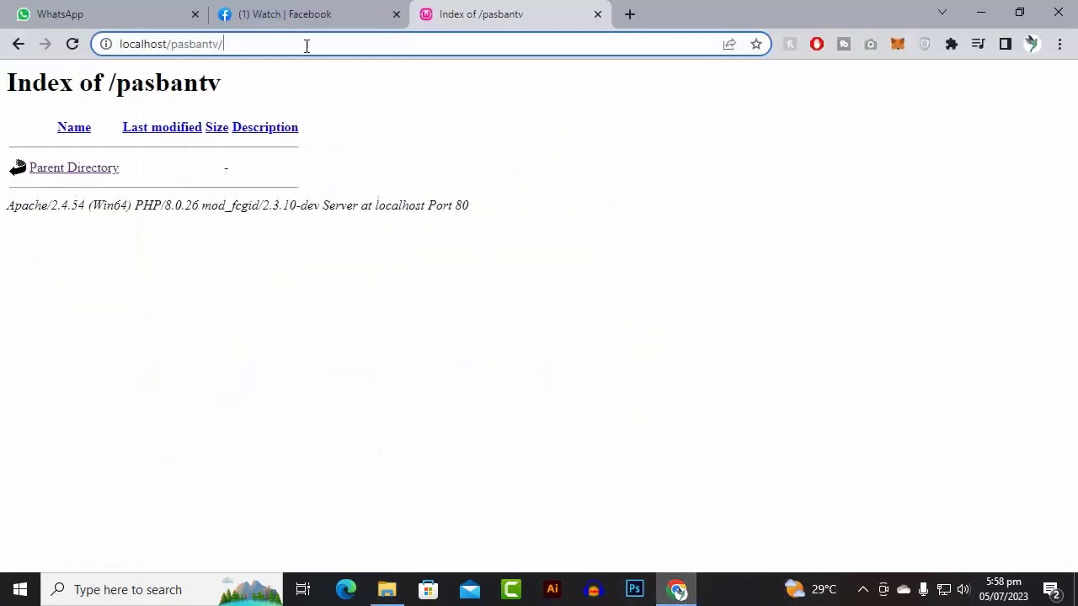
key(Return)
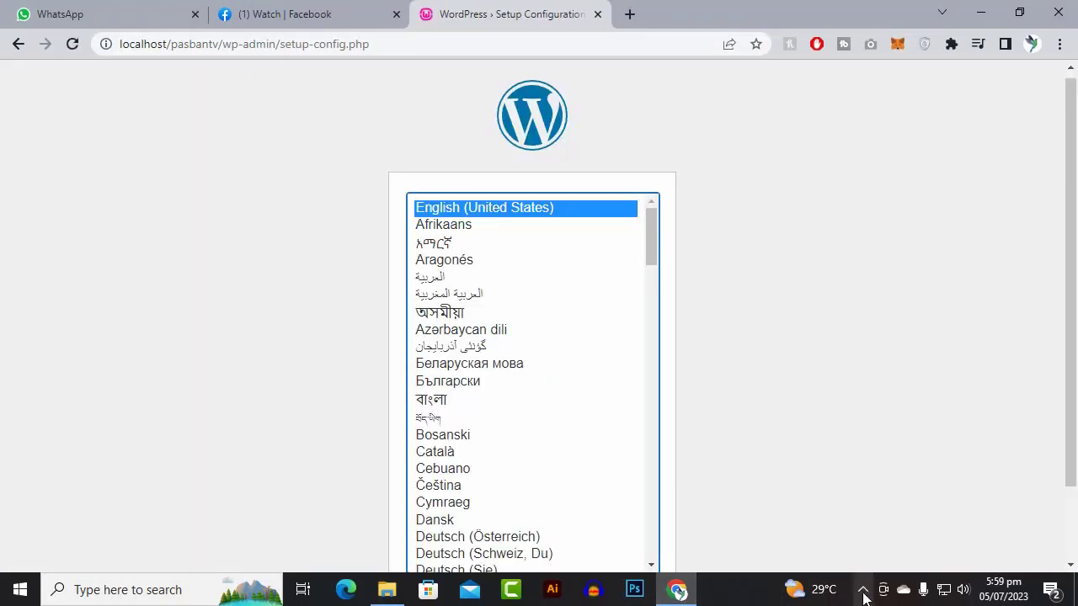
click(863, 591)
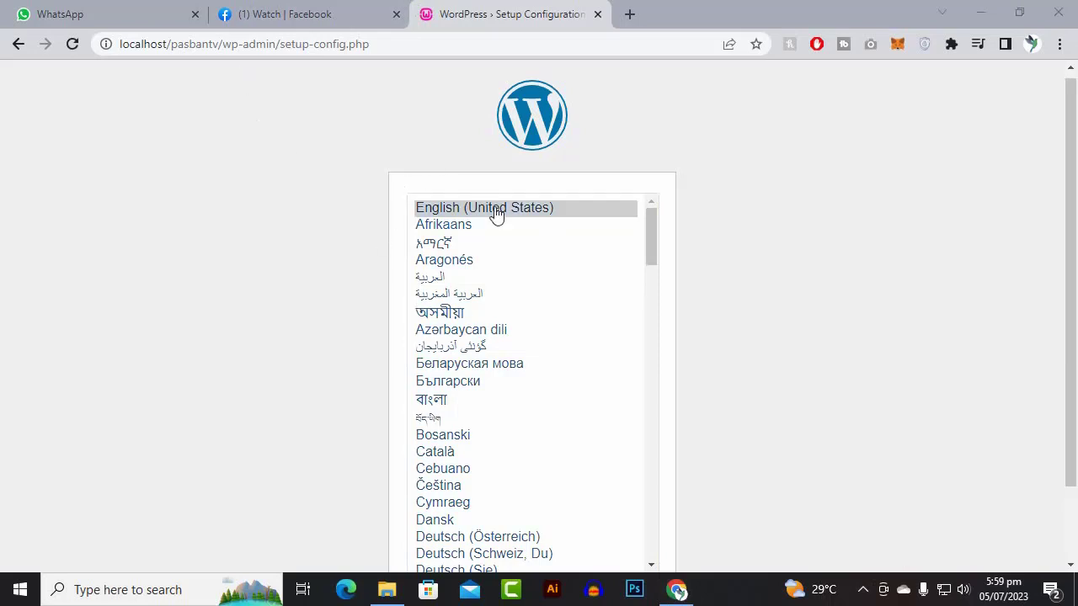
scroll(994, 332, down, 2)
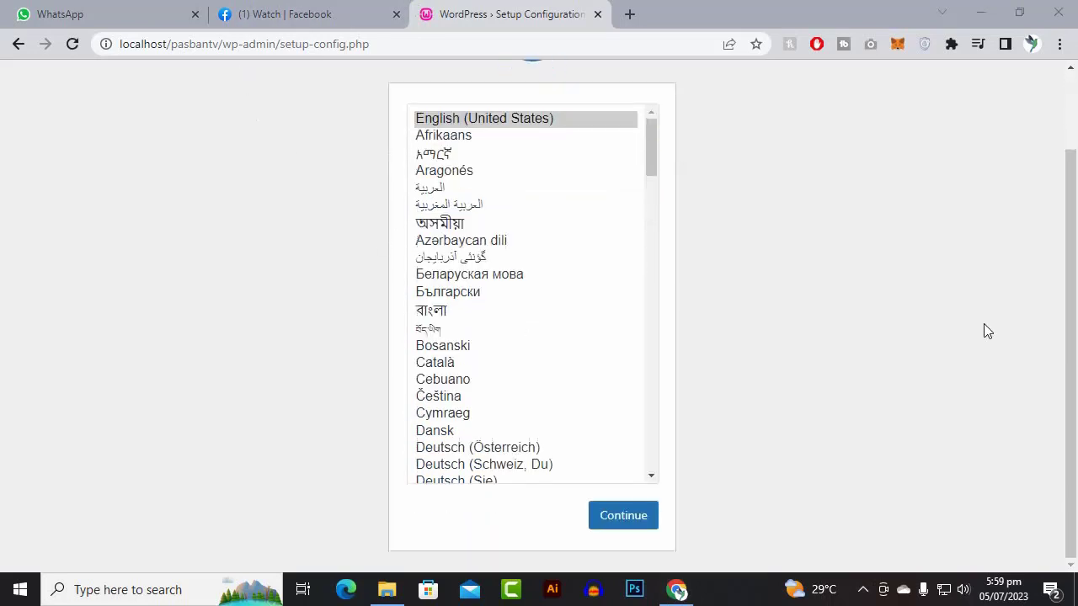
click(645, 524)
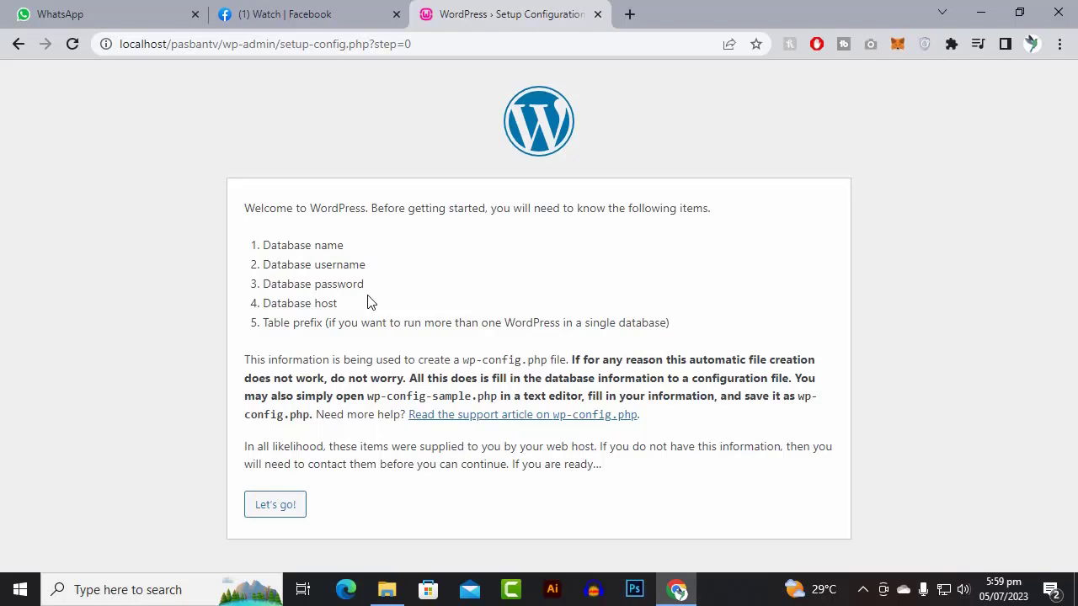
- In a new tab, go to the localhost/phpmyadmin address-bar suggestion
click(629, 13)
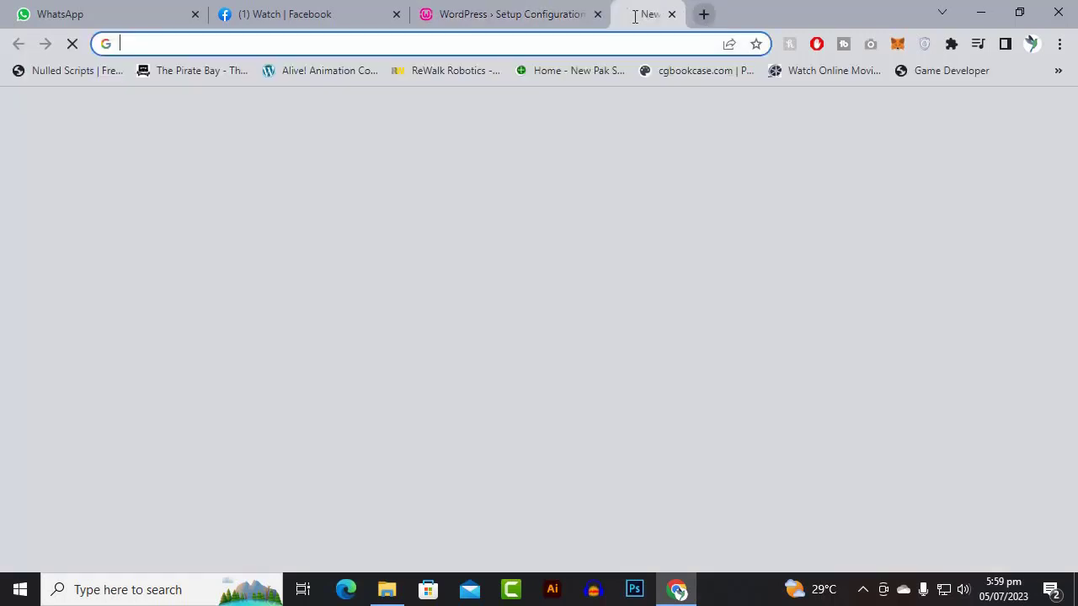
text(lo)
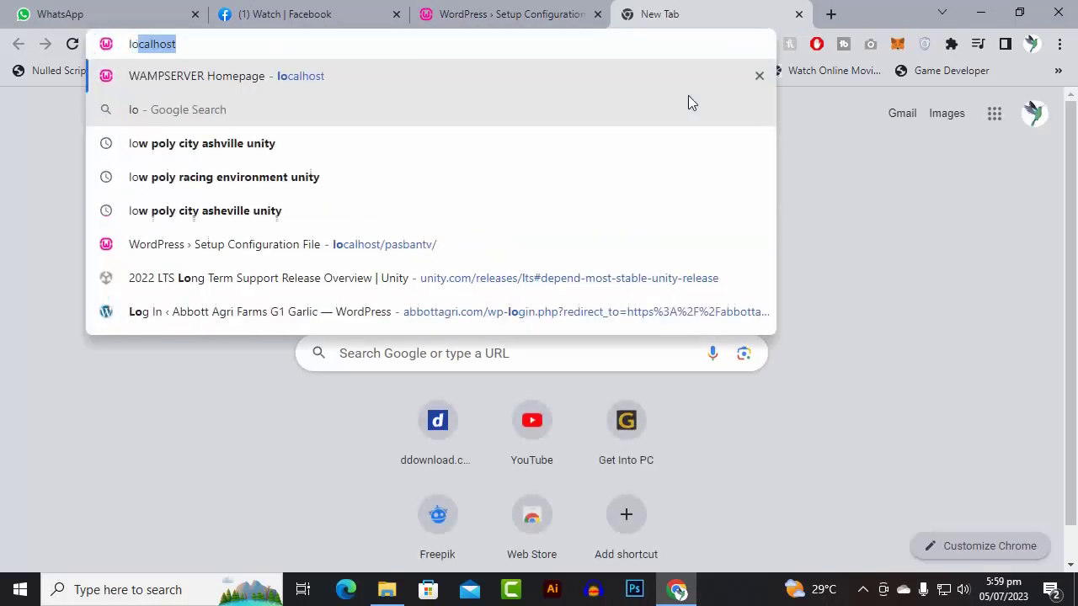
text(calhost)
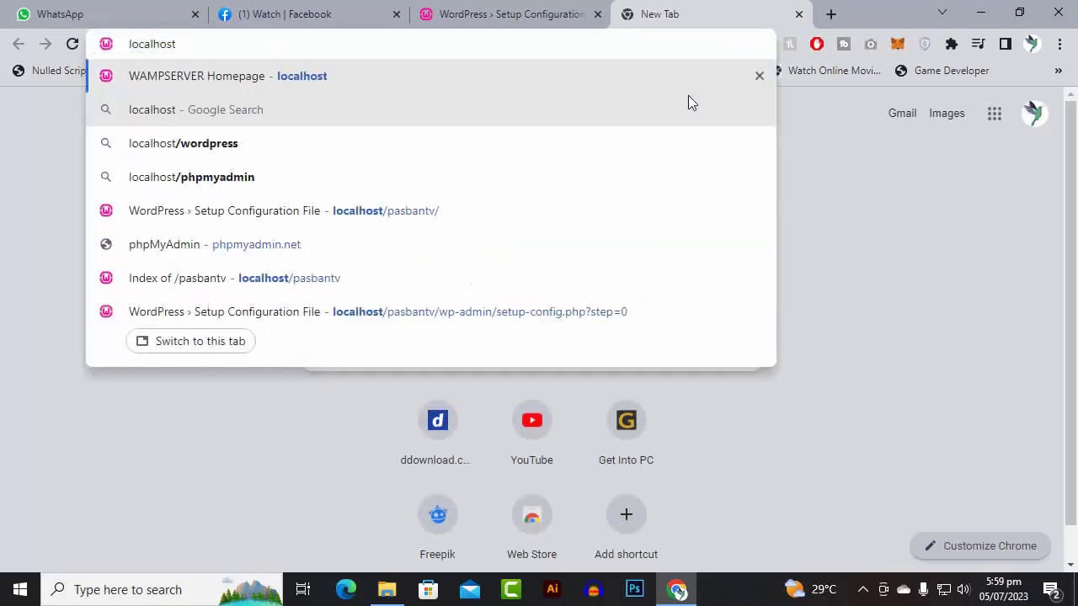
key(Down)
key(Down)
key(Down)
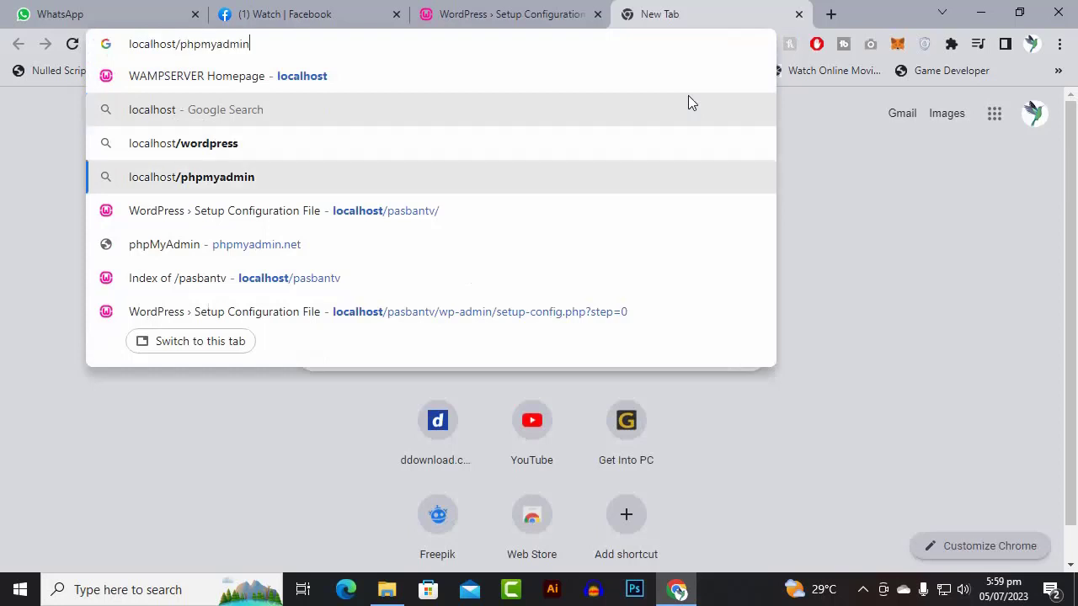
key(Return)
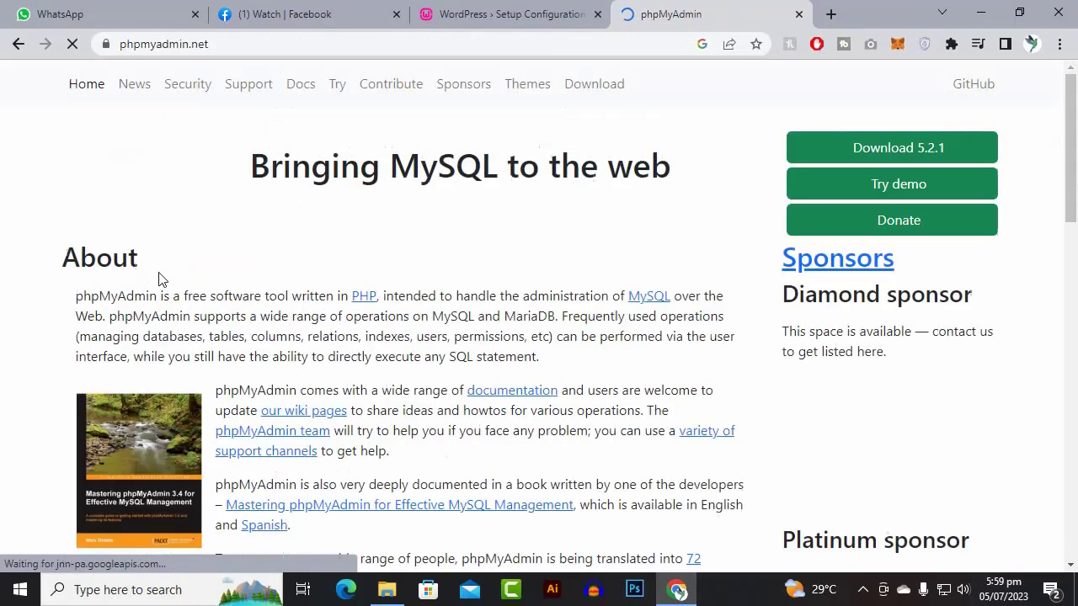
- Load localhost and follow the PhpMyAdmin 5.2.0 alias to its login page
click(261, 47)
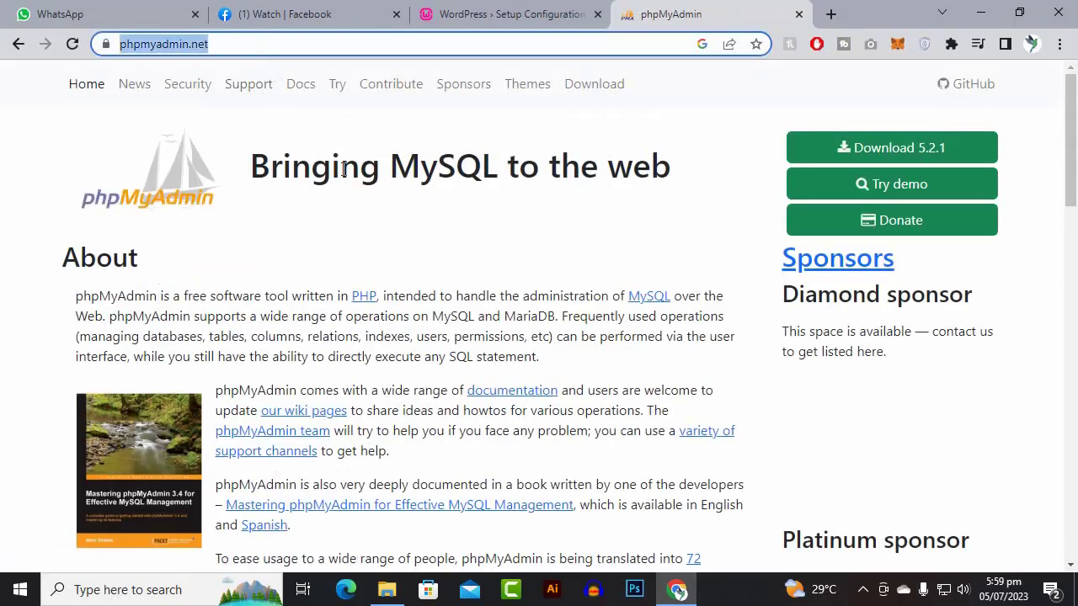
text(loc)
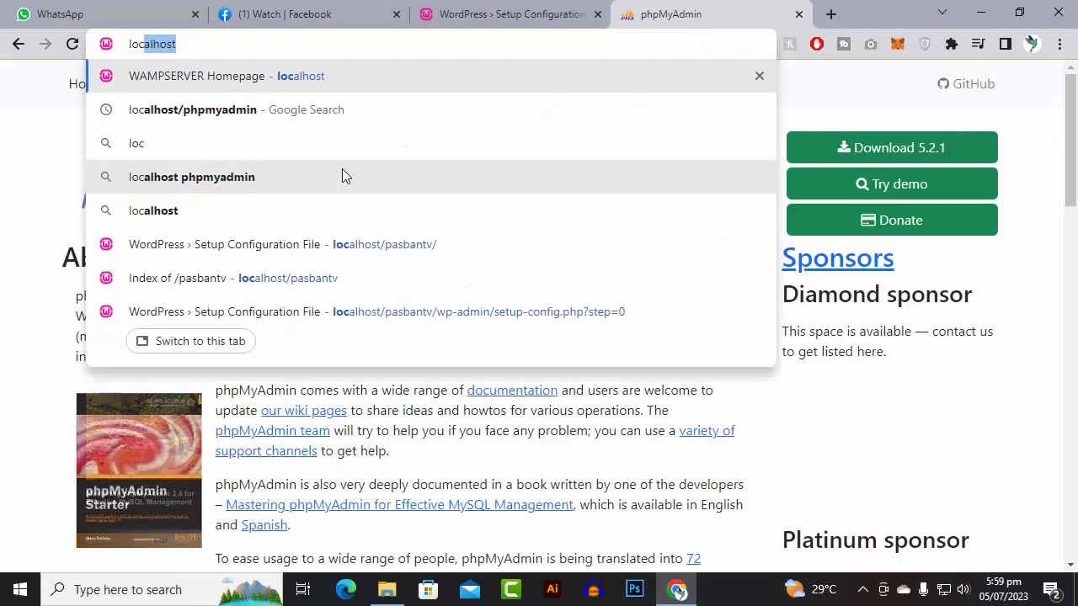
key(Return)
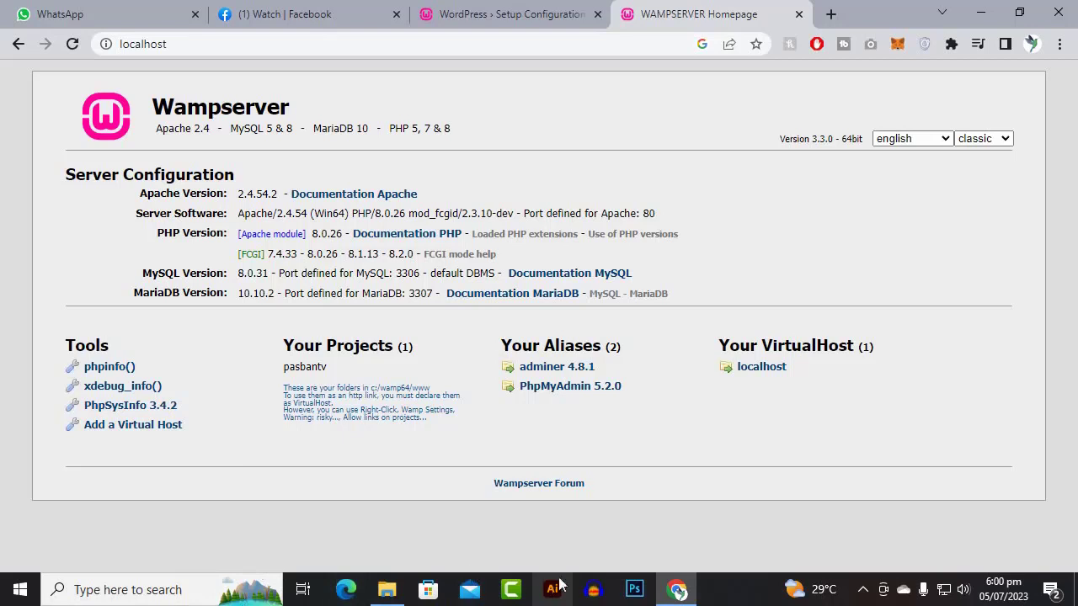
click(570, 387)
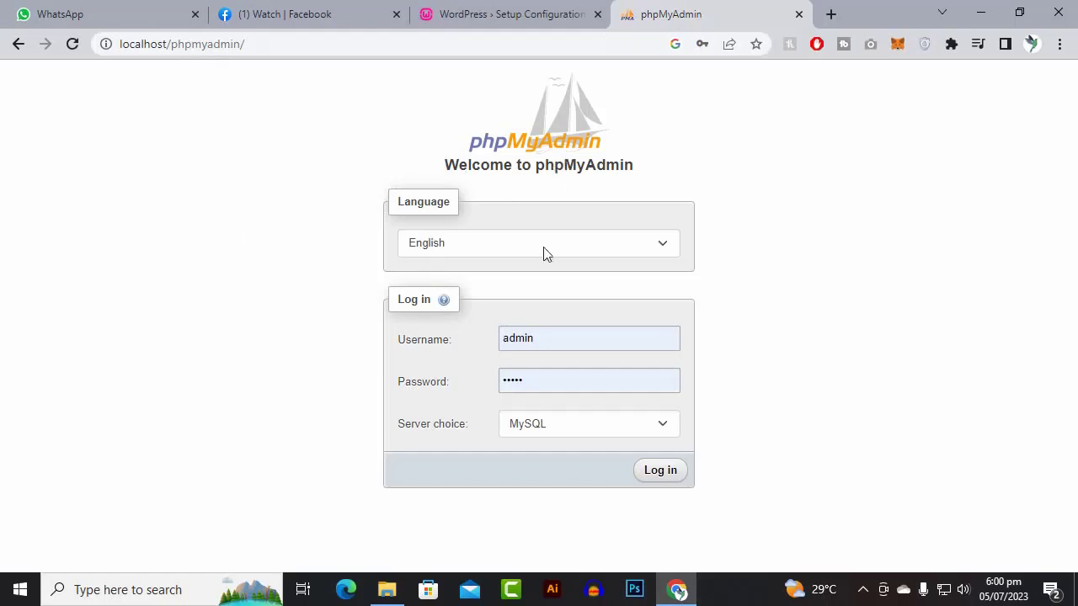
- Log in to phpMyAdmin as root with an empty password on the MySQL server
click(444, 353)
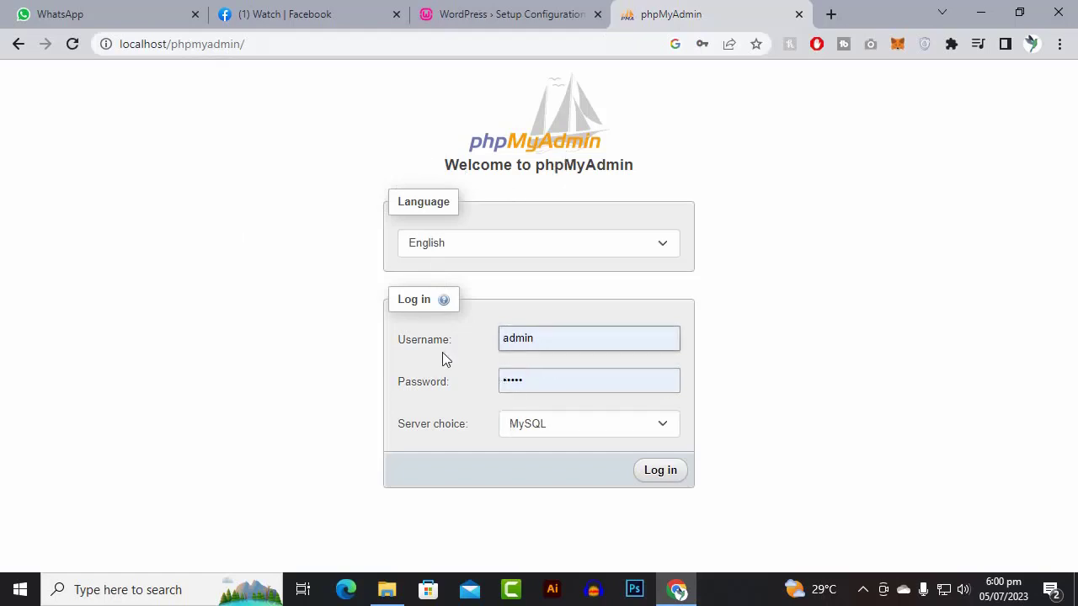
click(530, 380)
click(547, 382)
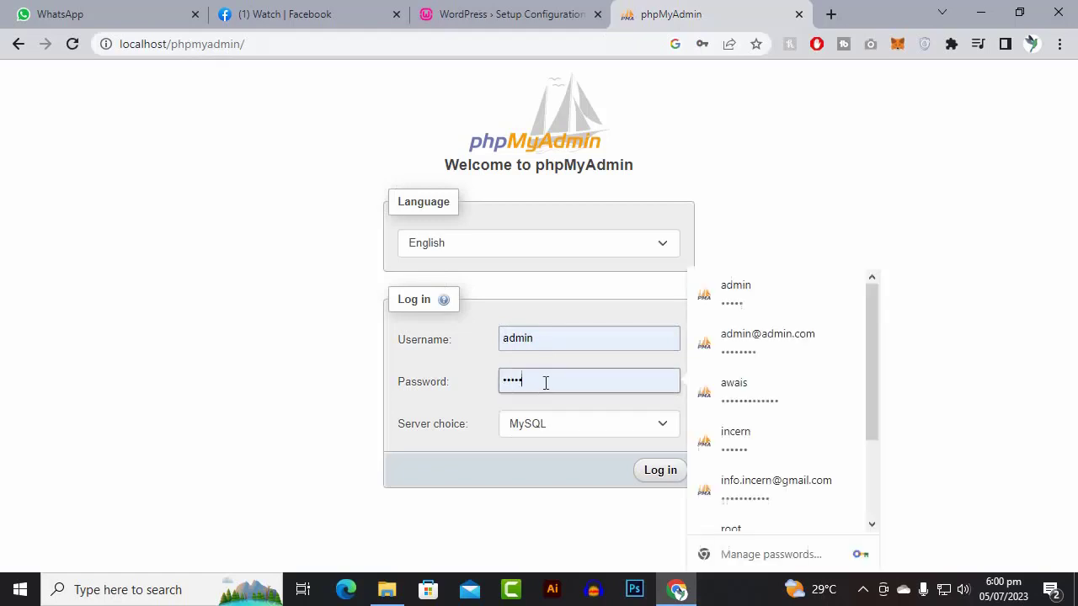
click(419, 387)
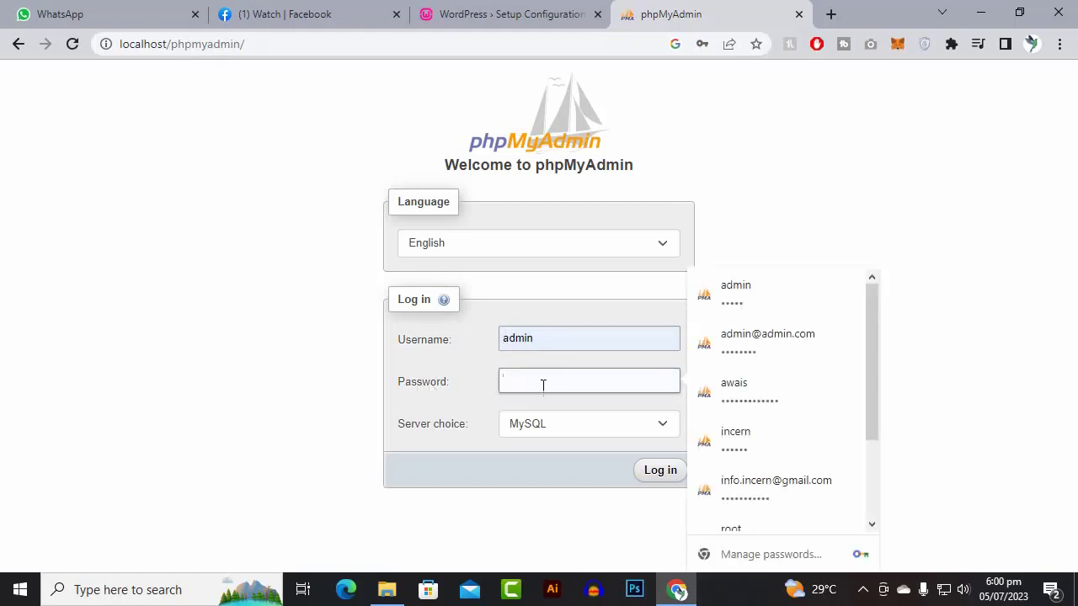
click(548, 339)
drag(548, 339, 464, 341)
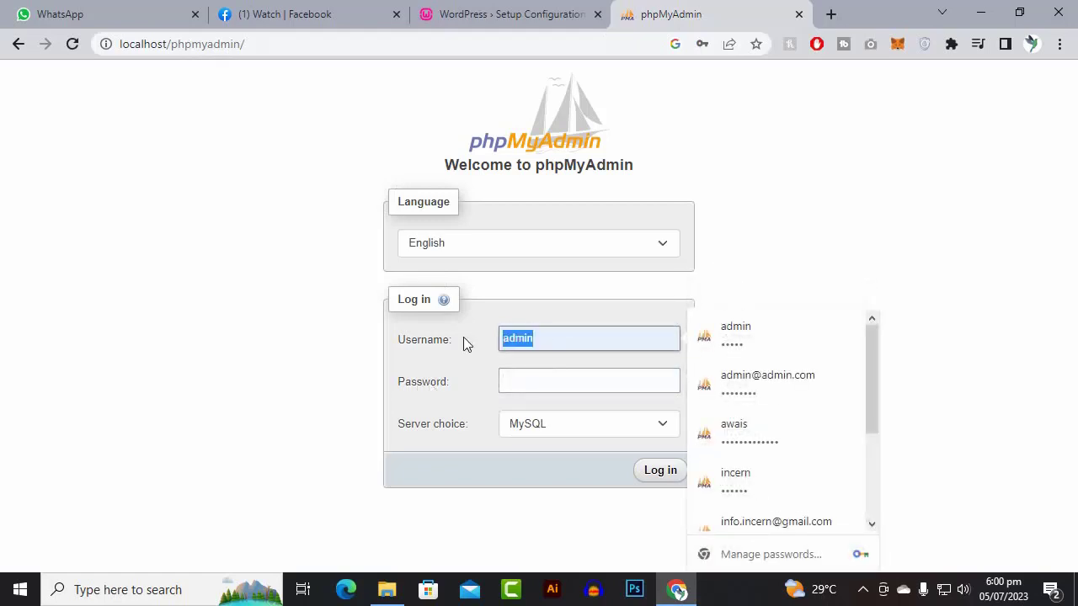
text(root)
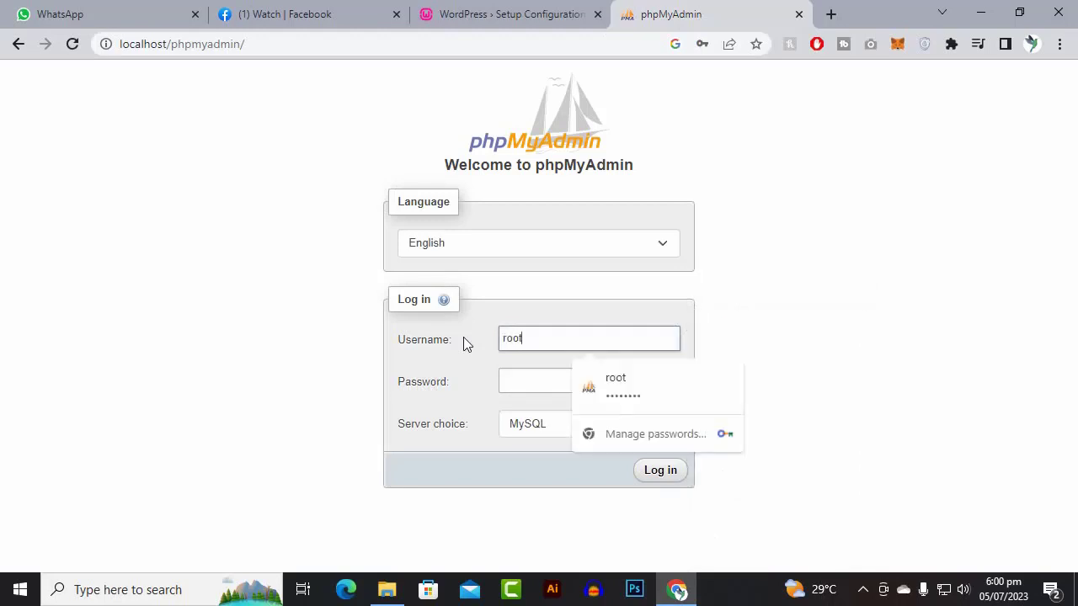
click(333, 343)
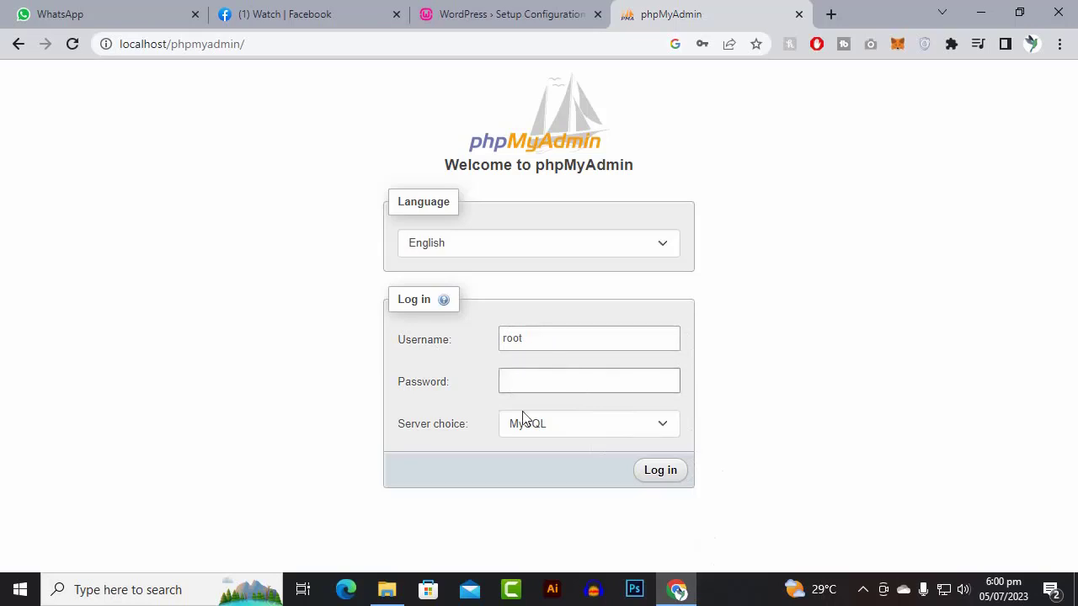
click(552, 426)
click(552, 426)
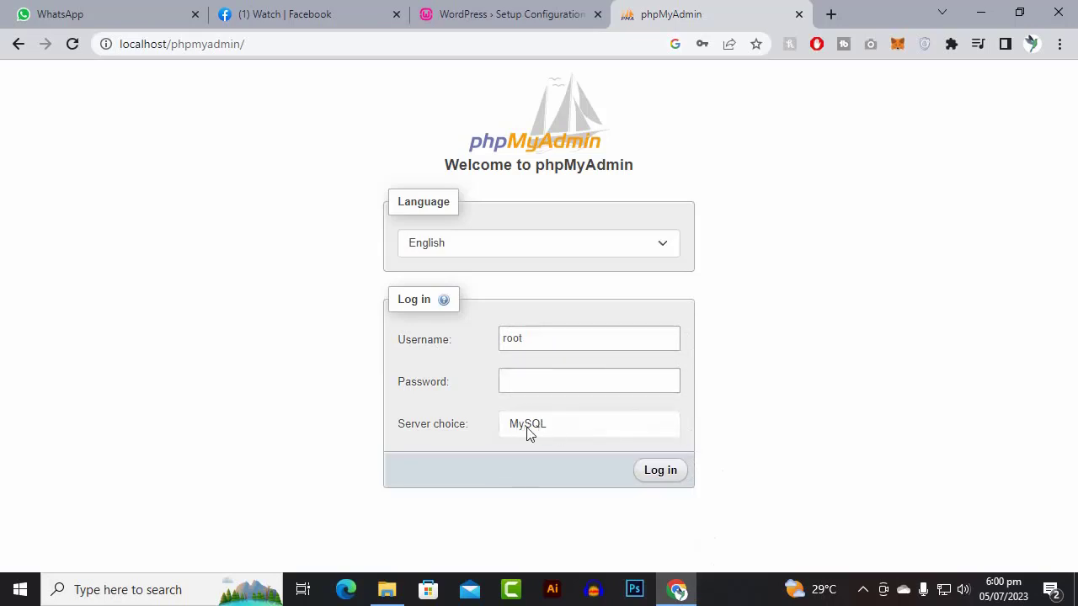
click(671, 476)
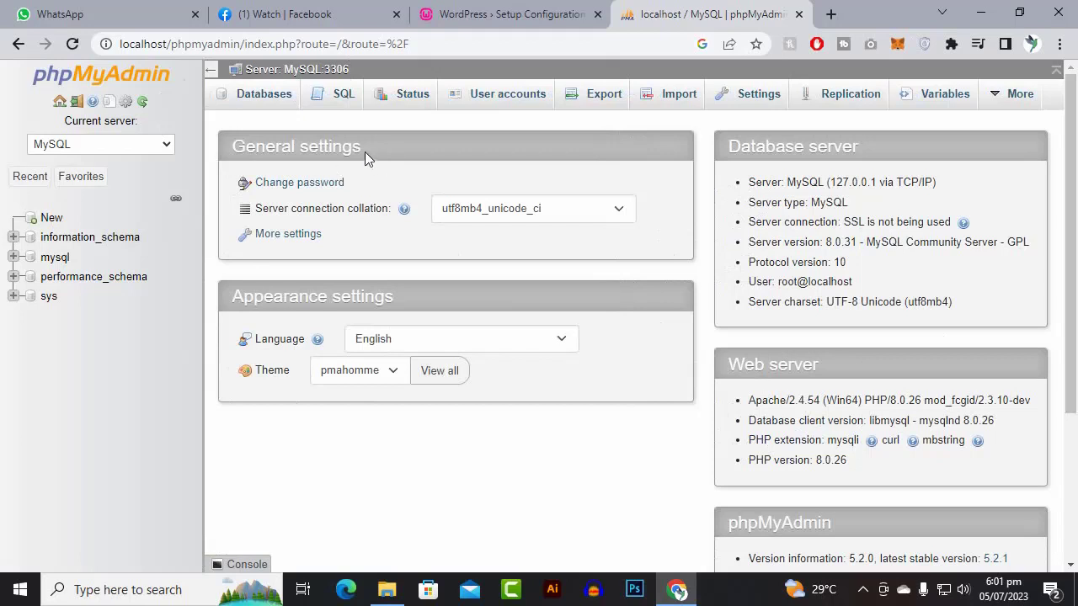
- Create a database named pasbantv and open it from the navigation tree
click(59, 221)
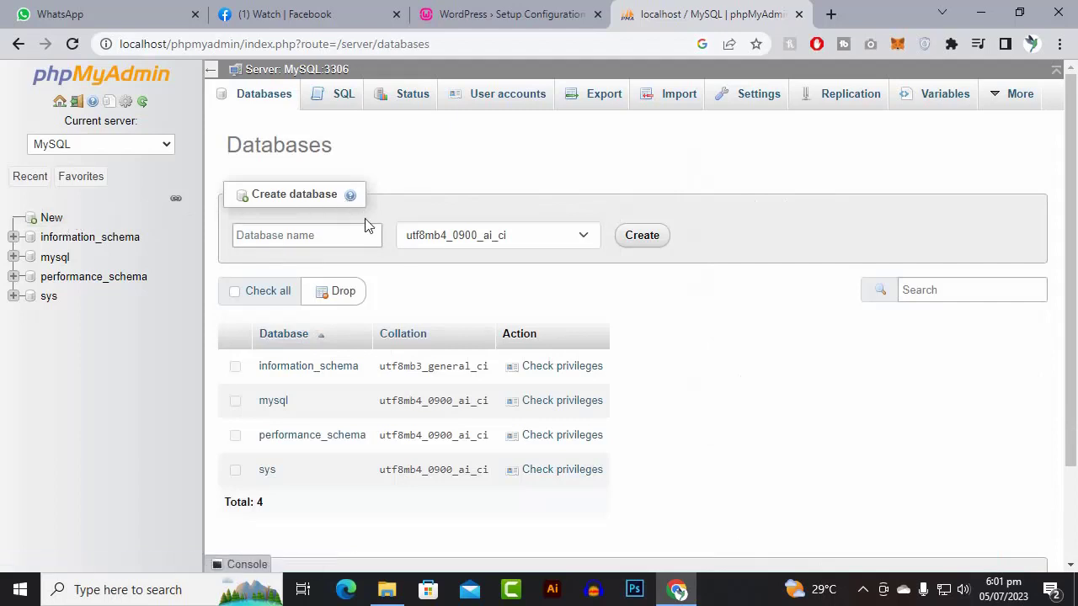
click(317, 236)
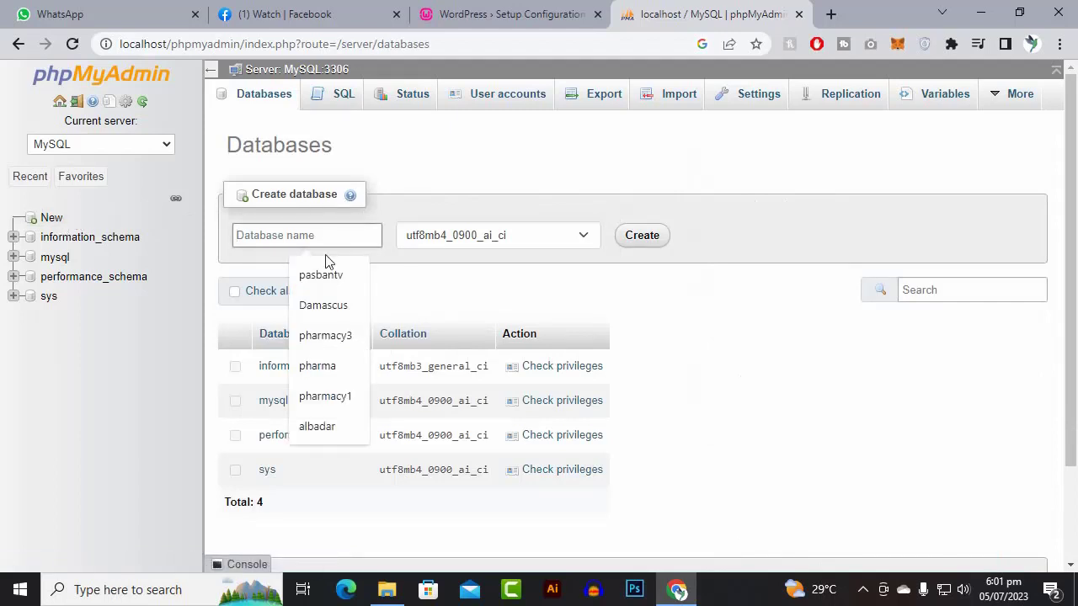
click(335, 274)
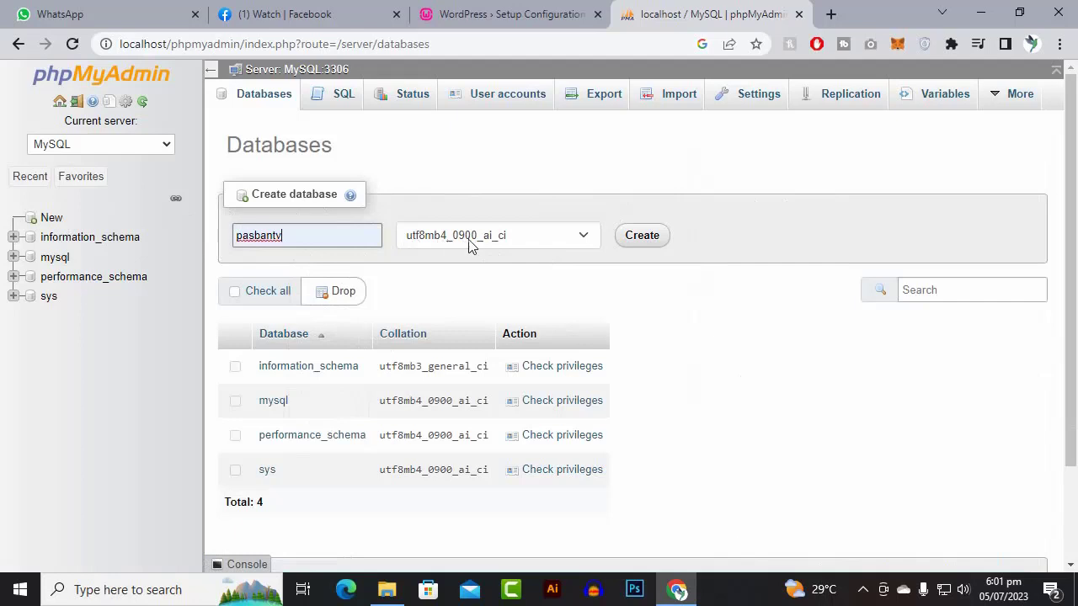
click(645, 237)
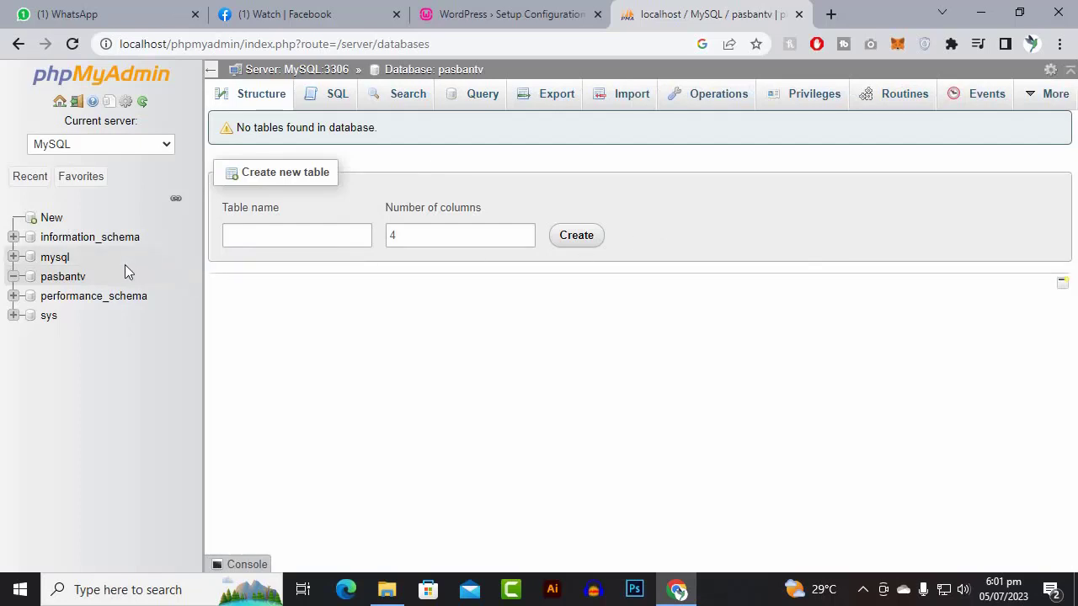
click(74, 278)
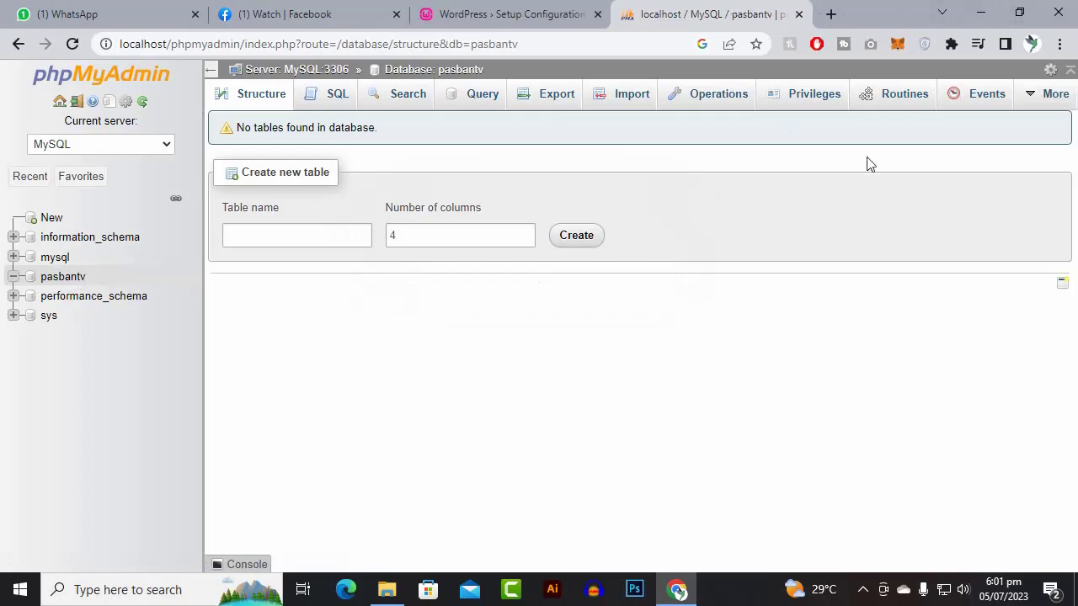
click(547, 17)
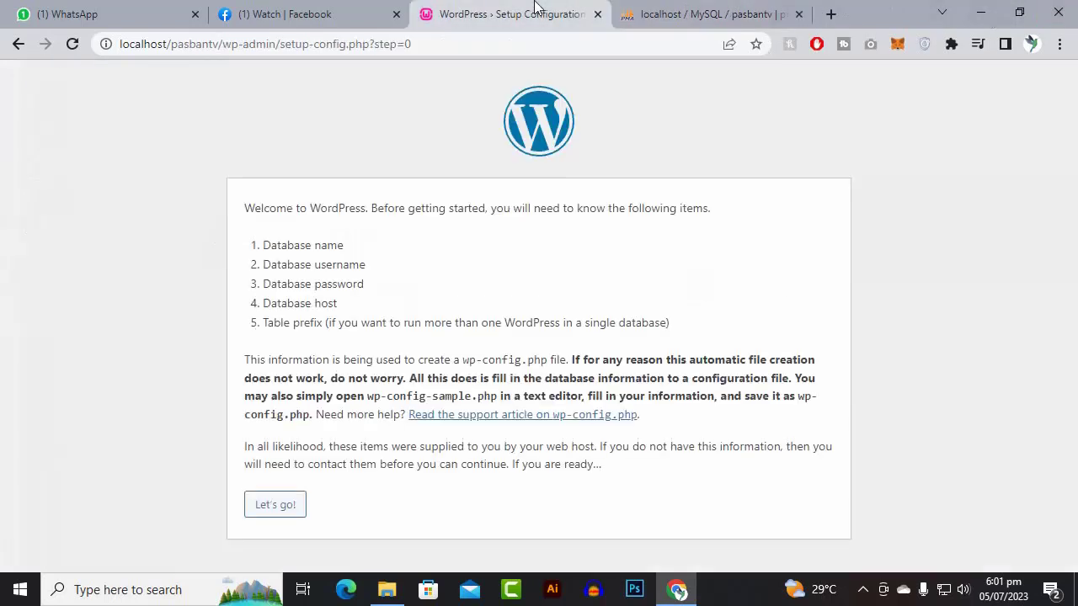
- Enter database name pasbantv and username root, leaving the password empty
click(255, 509)
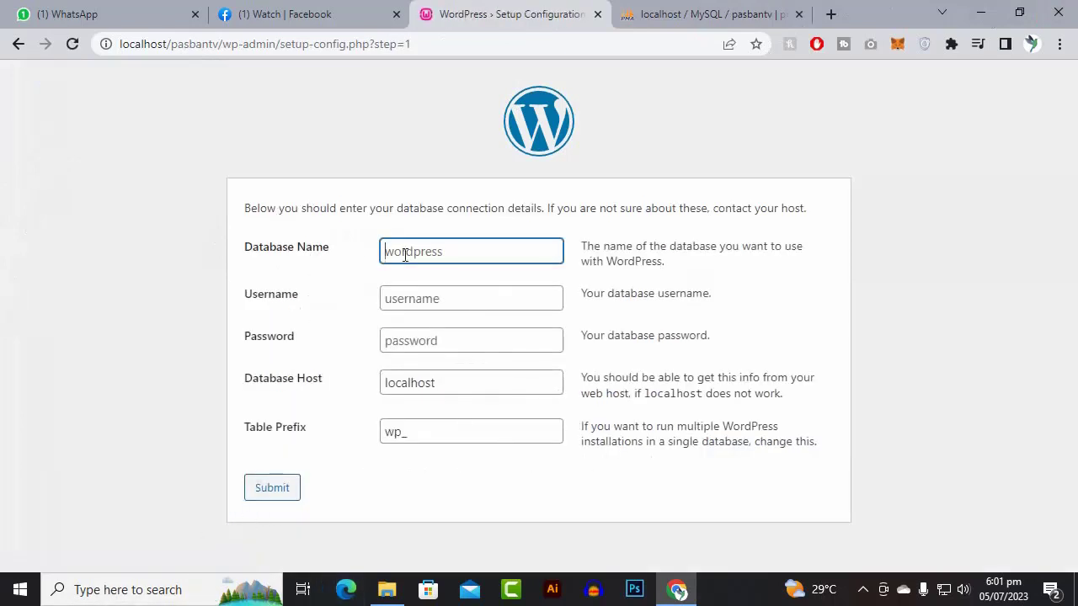
text(pasbantv)
key(Tab)
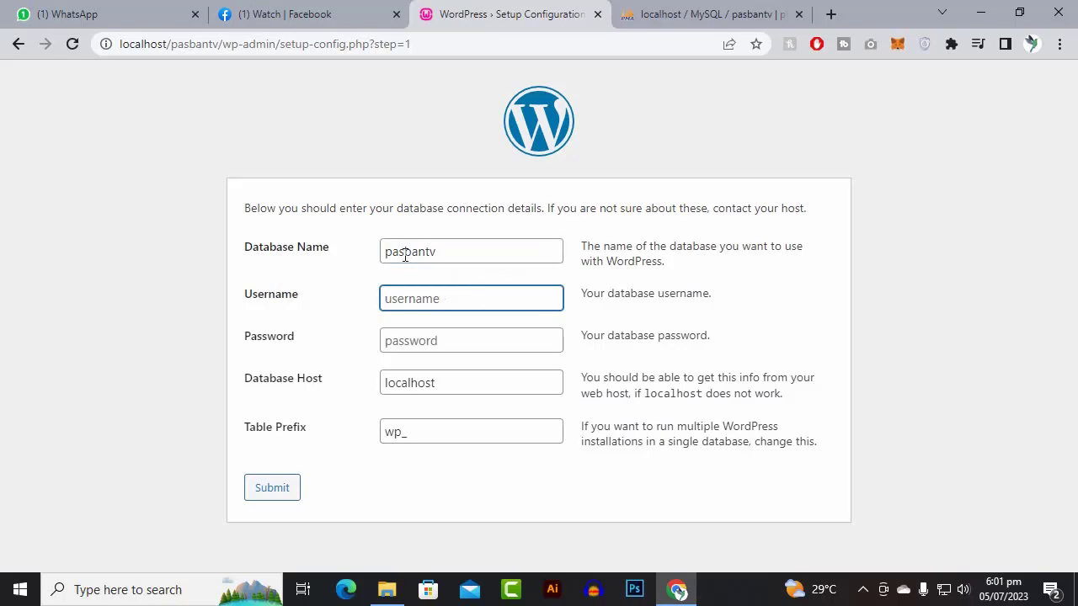
text(root)
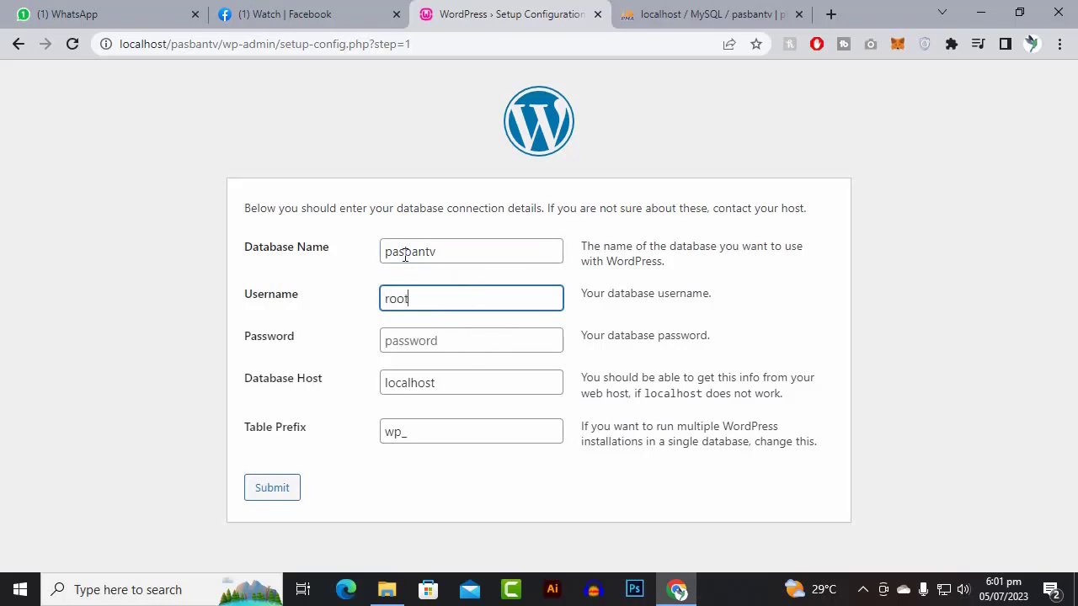
key(Tab)
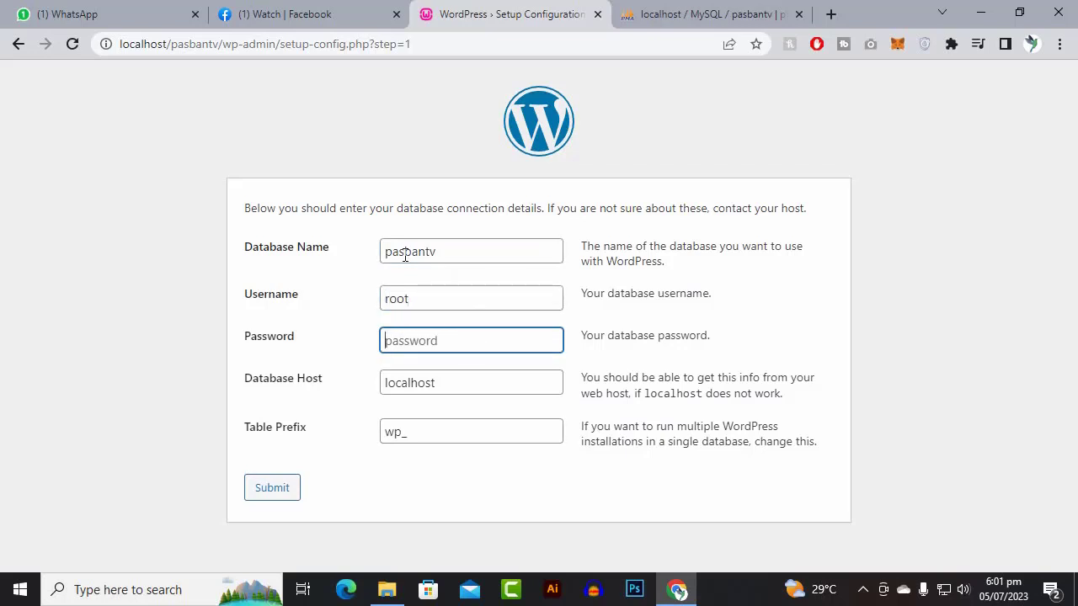
key(Tab)
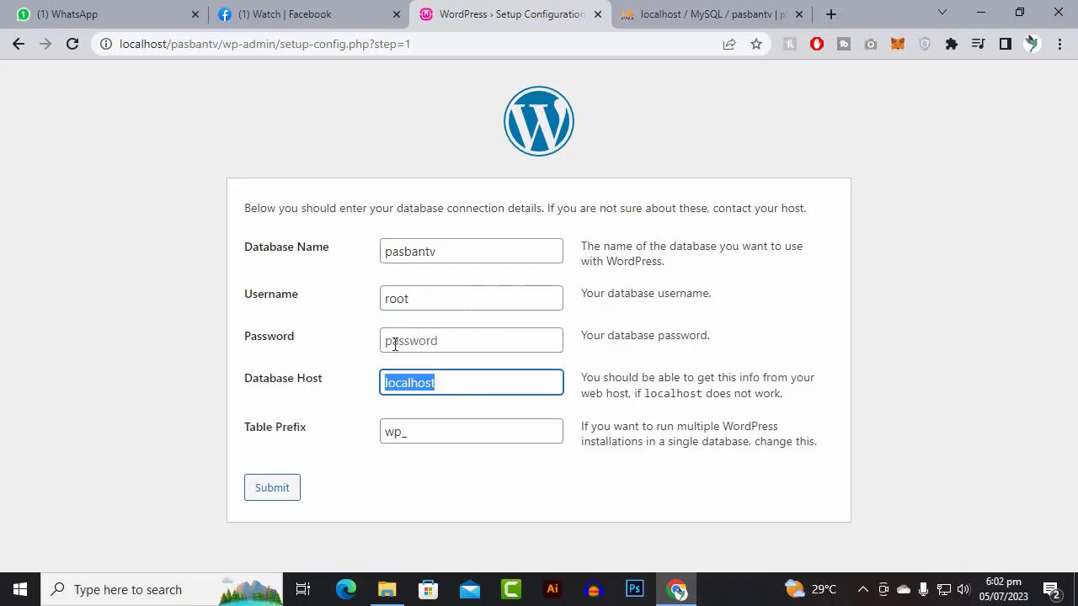
- Check in phpMyAdmin which users can access the pasbantv database
click(689, 10)
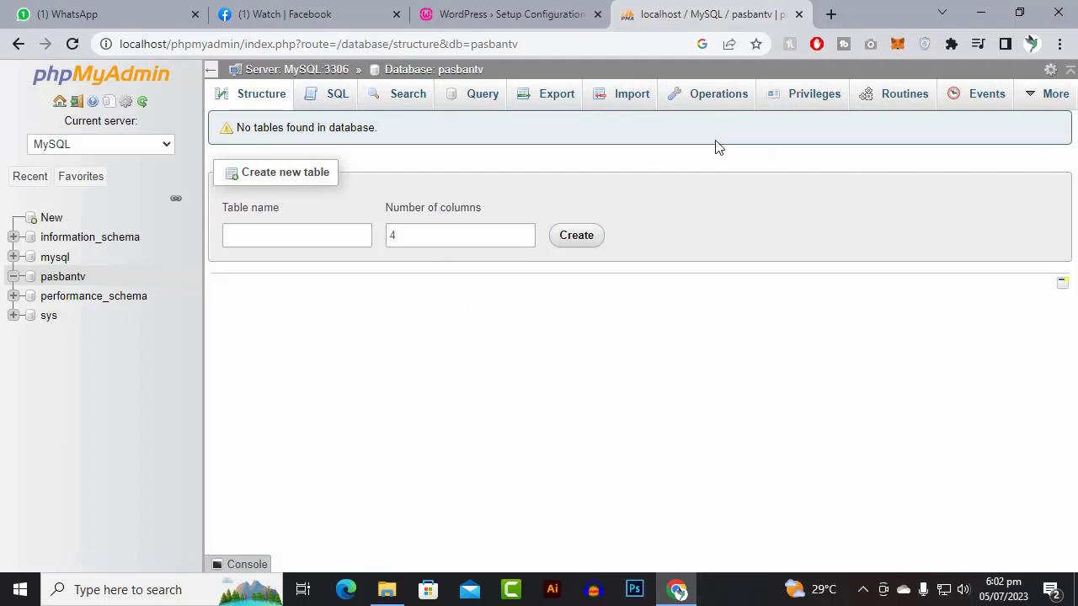
click(806, 94)
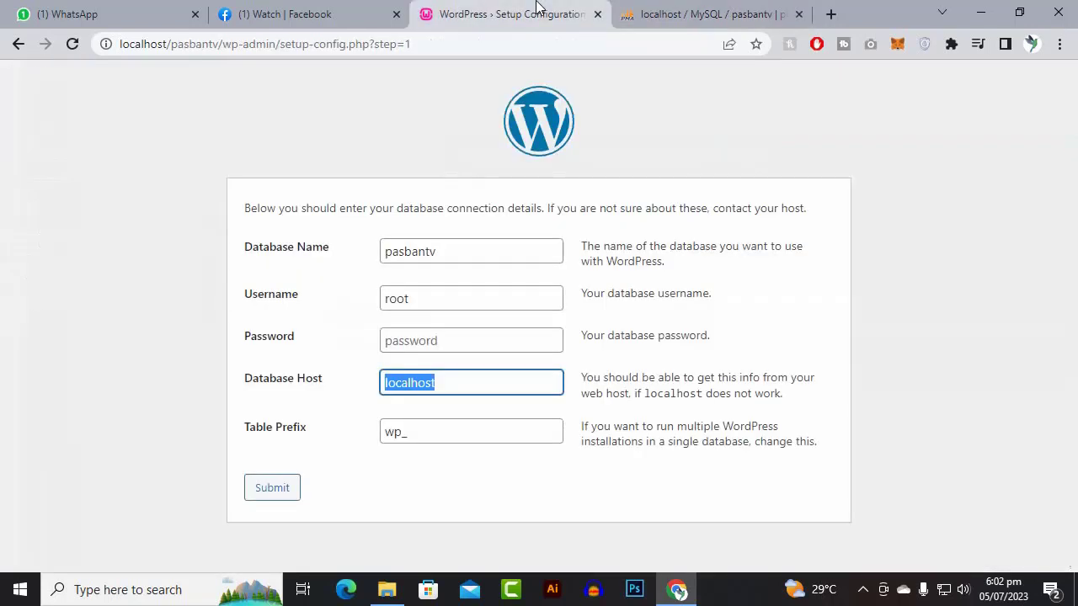
click(533, 13)
- Confirm host localhost and table prefix wp_, then submit the connection details
click(430, 303)
click(445, 335)
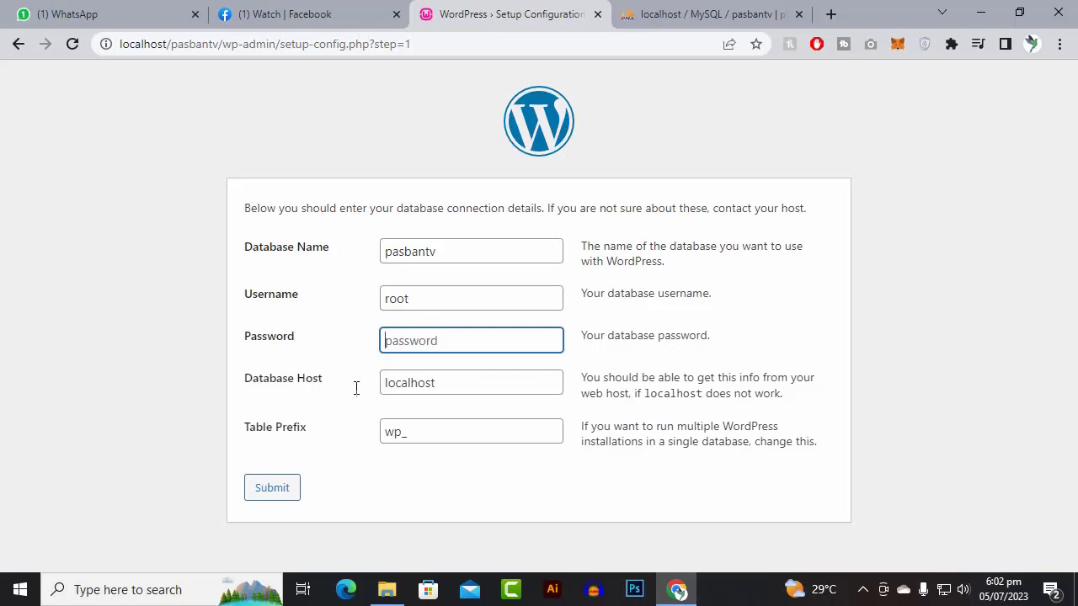
click(436, 383)
drag(464, 385, 341, 389)
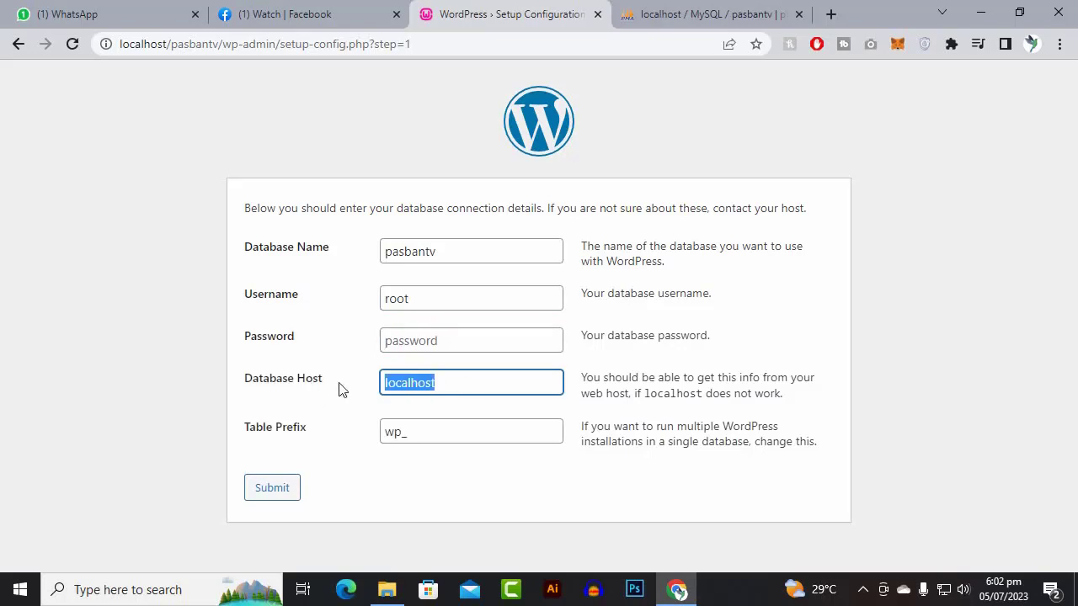
click(429, 437)
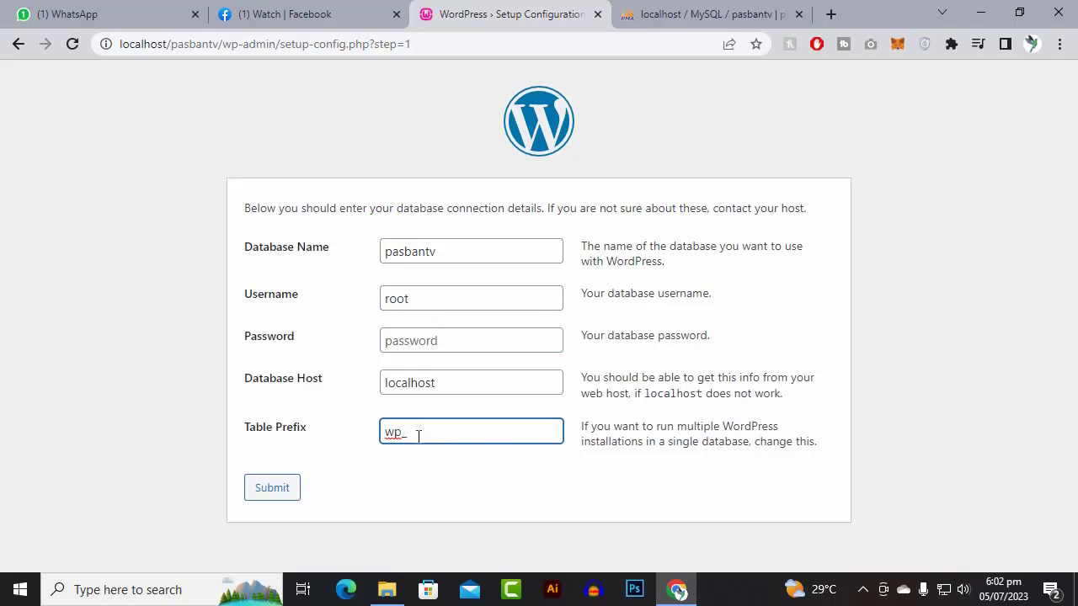
click(272, 488)
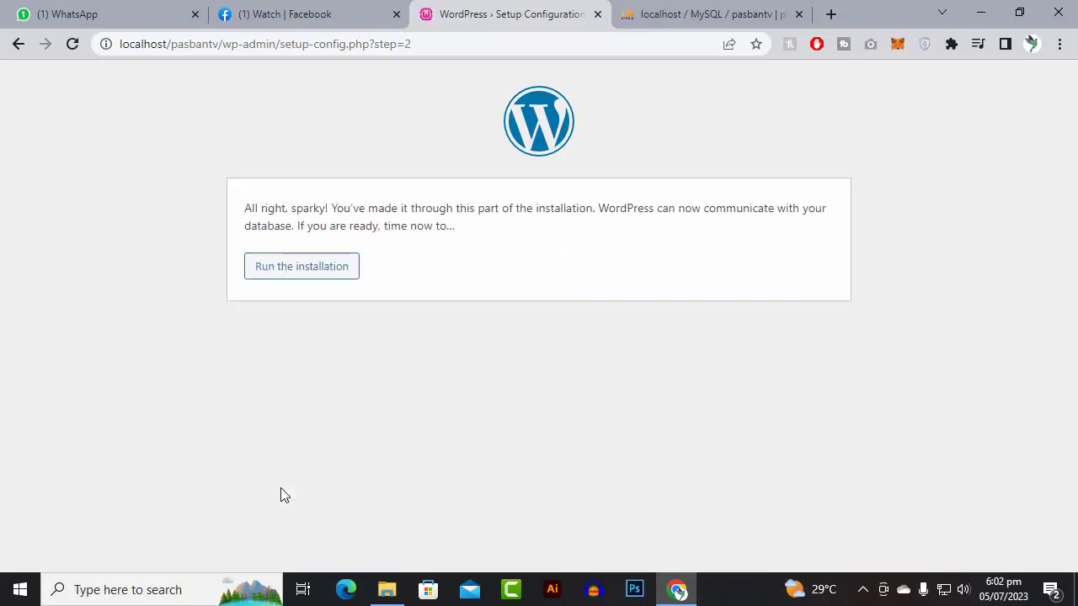
- Run the installation and enter Pasban TV as the site title
click(327, 279)
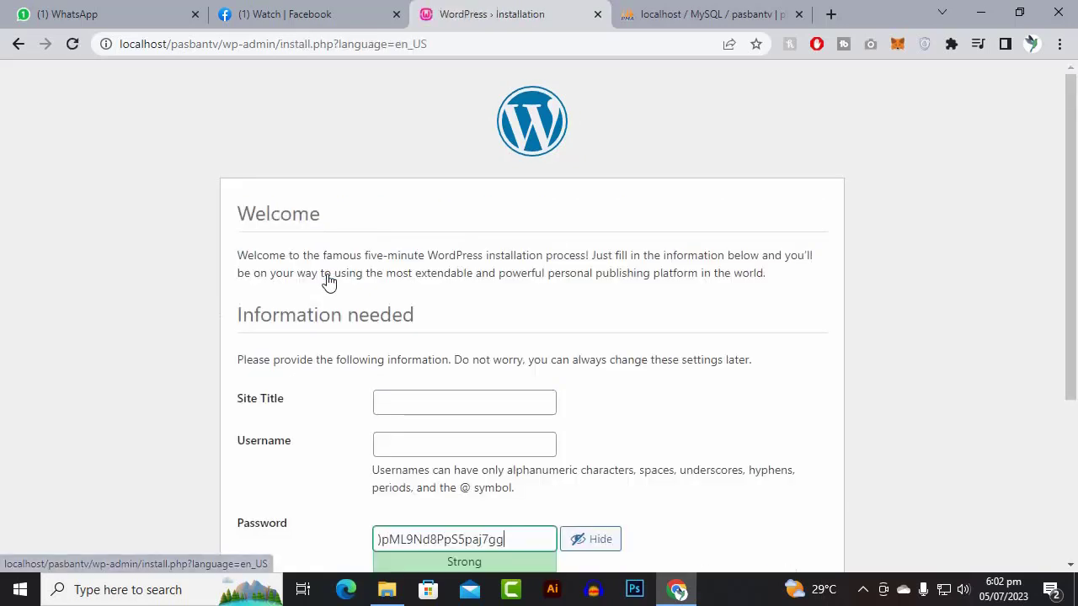
click(445, 401)
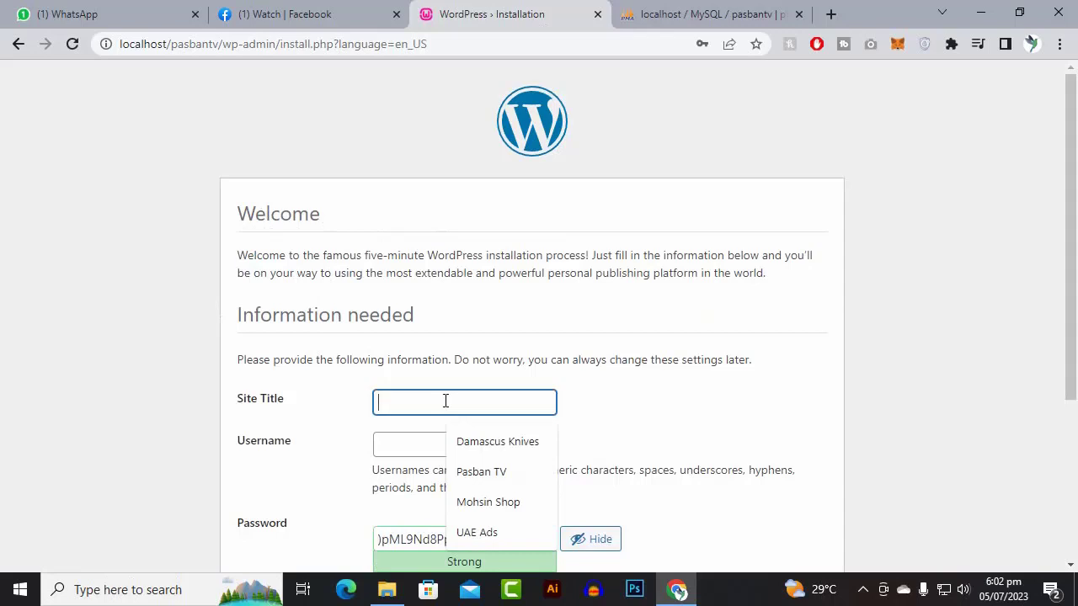
click(489, 472)
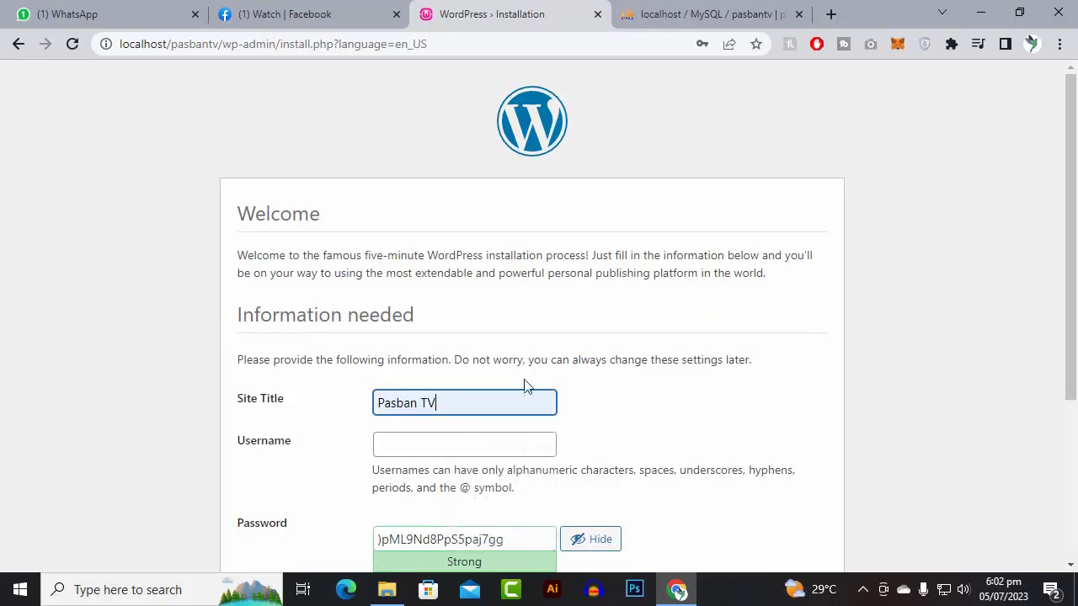
scroll(544, 352, down, 2)
- Set the admin username to admin and select the generated password for replacement
click(434, 277)
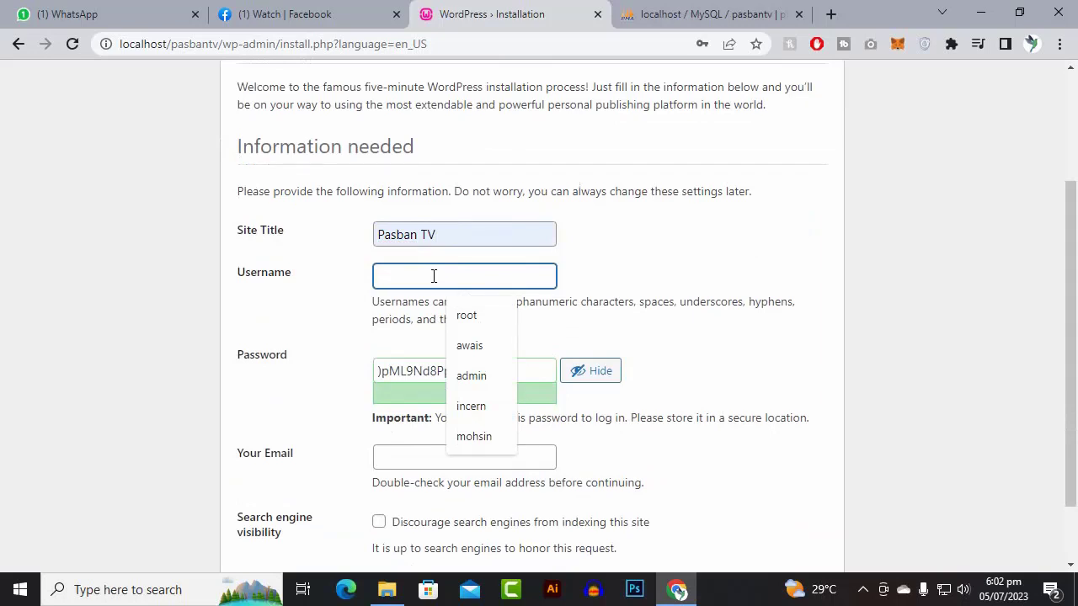
text(a)
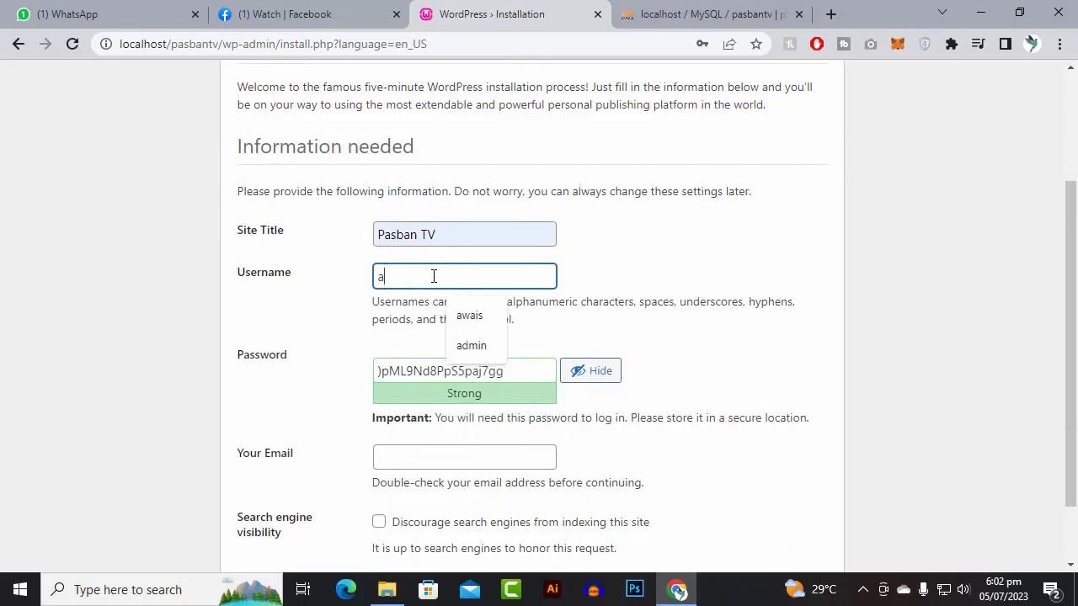
text(dmin)
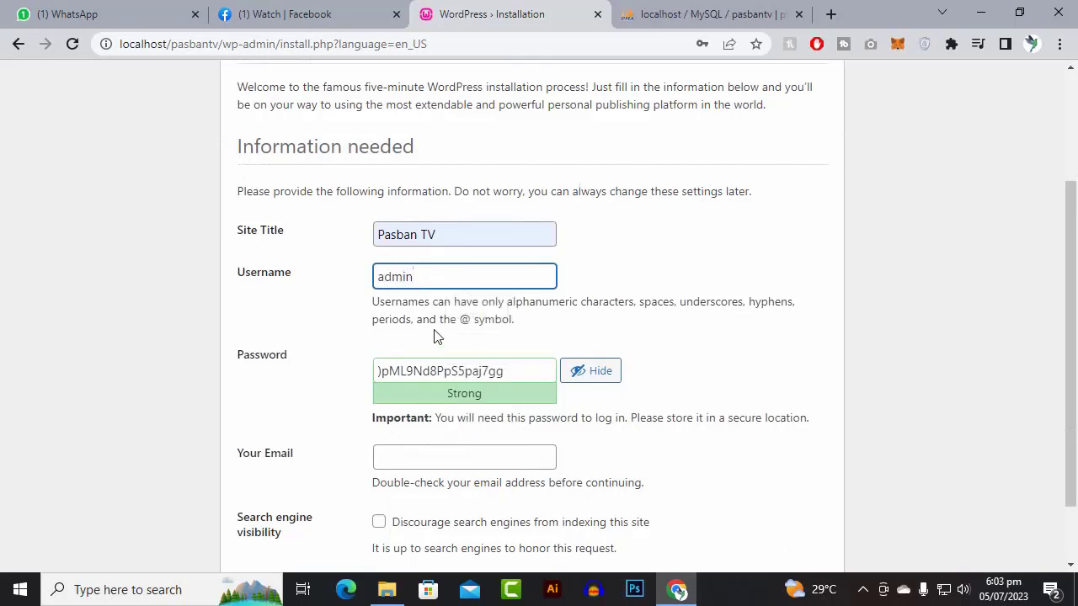
click(436, 352)
drag(522, 371, 314, 373)
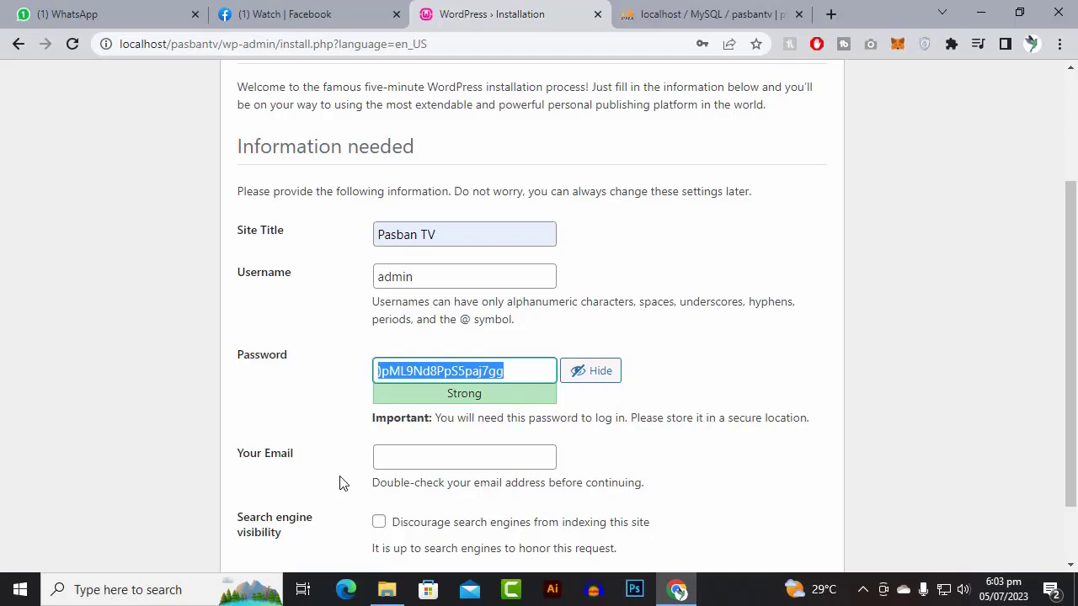
- Replace the generated password with a weak one and confirm using the weak password
text(123456)
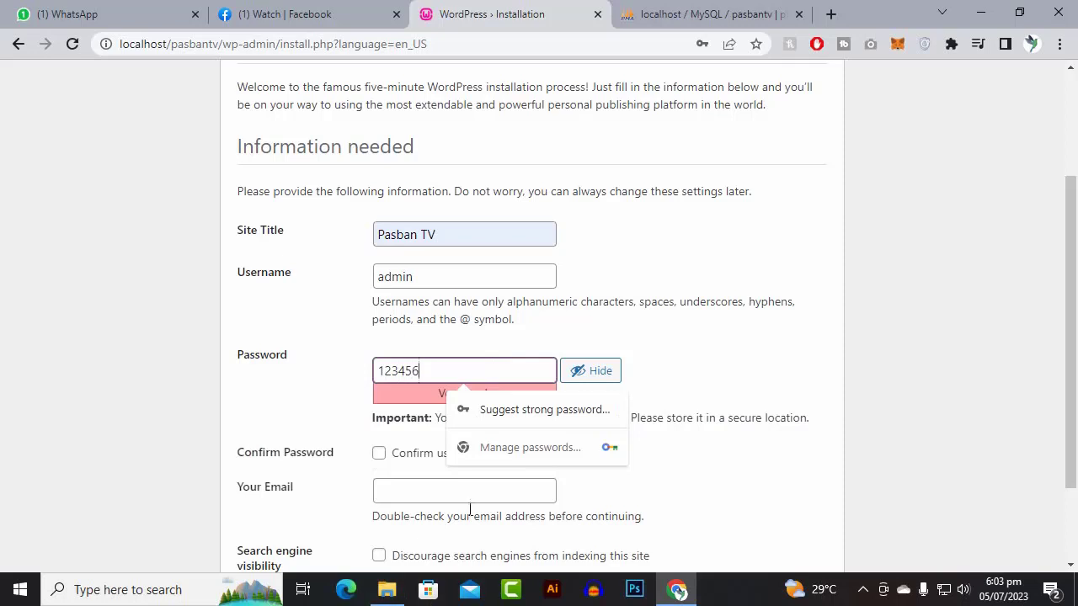
click(379, 455)
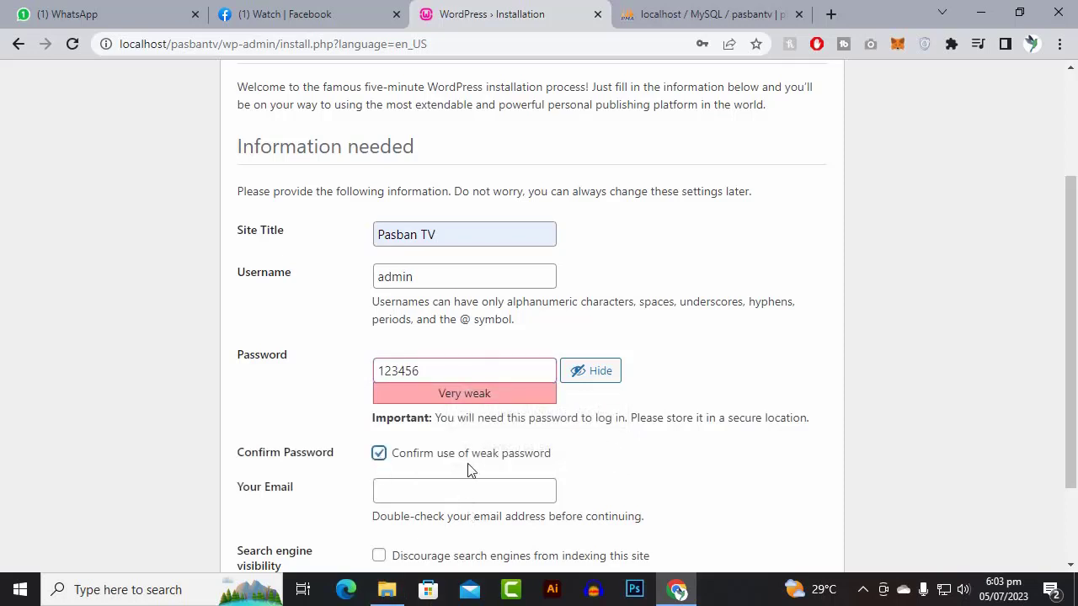
scroll(469, 470, down, 1)
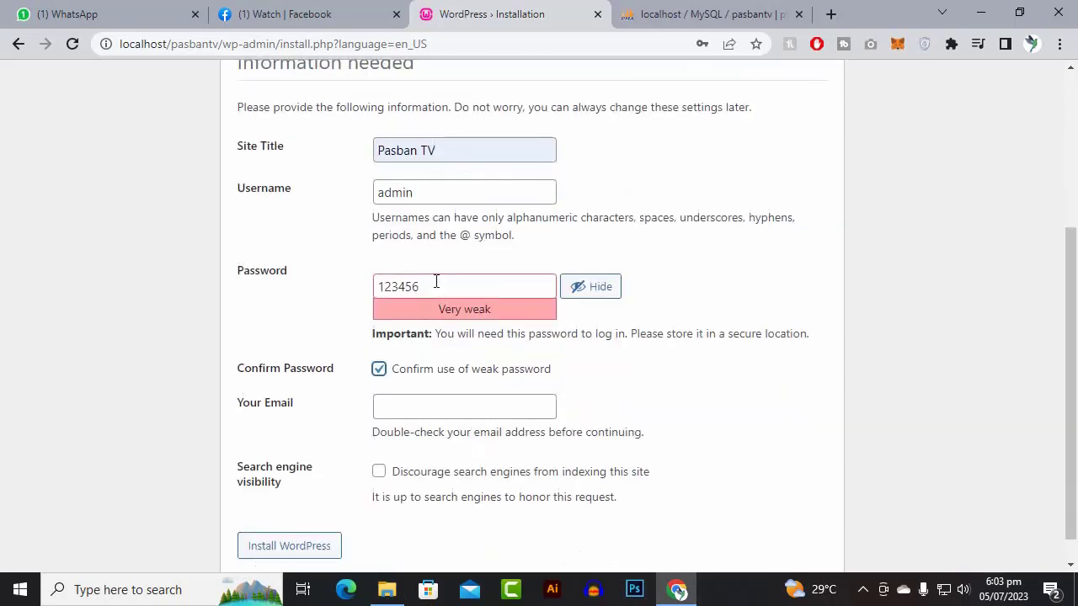
drag(435, 281, 376, 284)
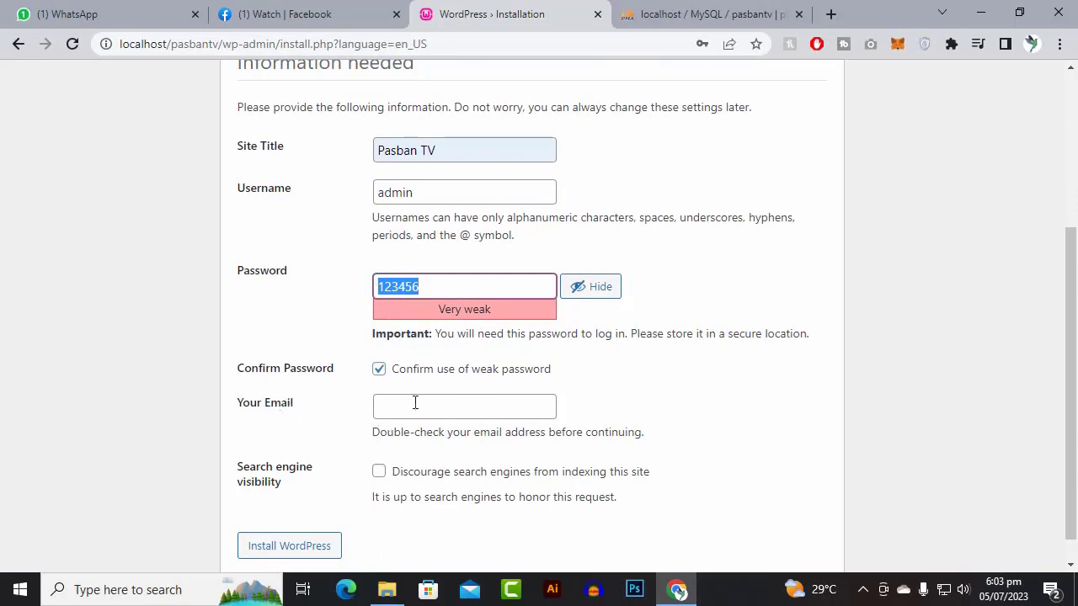
- Fill in the admin's Gmail address and install WordPress
click(378, 410)
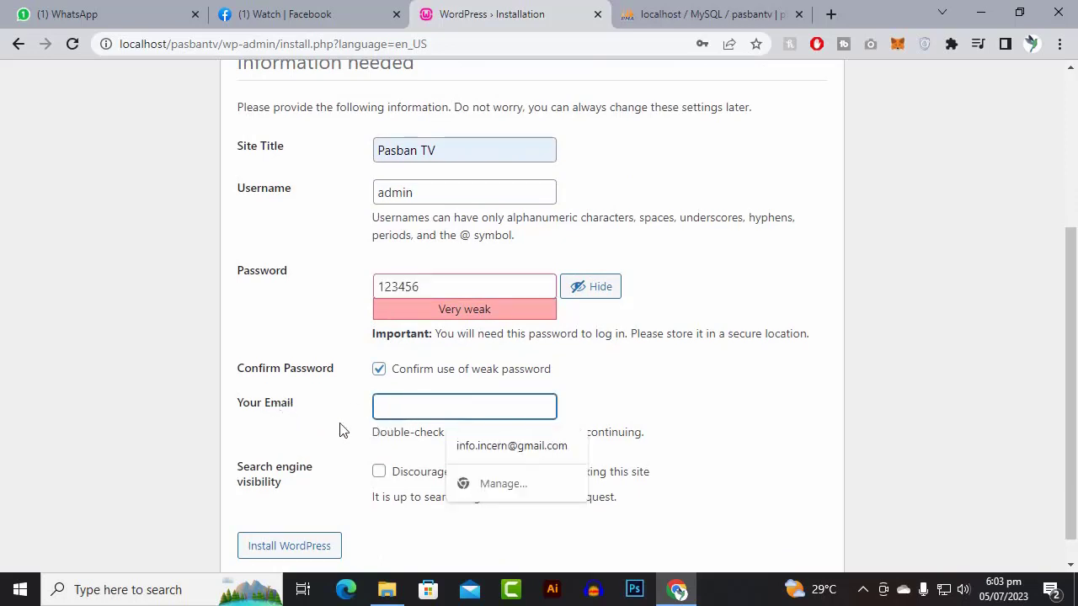
click(341, 428)
click(485, 413)
text(pa)
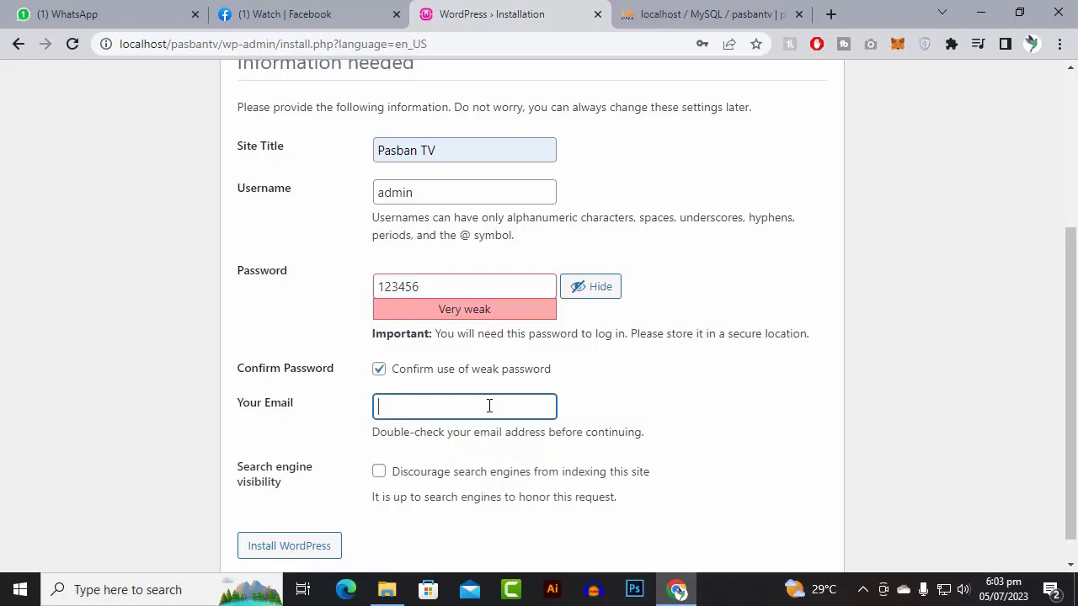
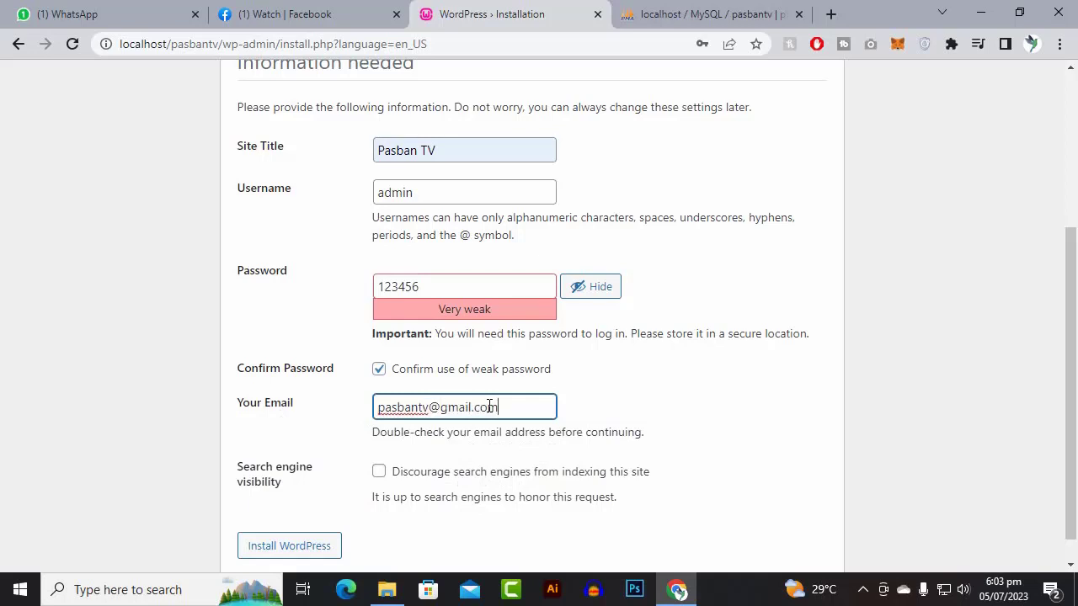
scroll(488, 404, down, 1)
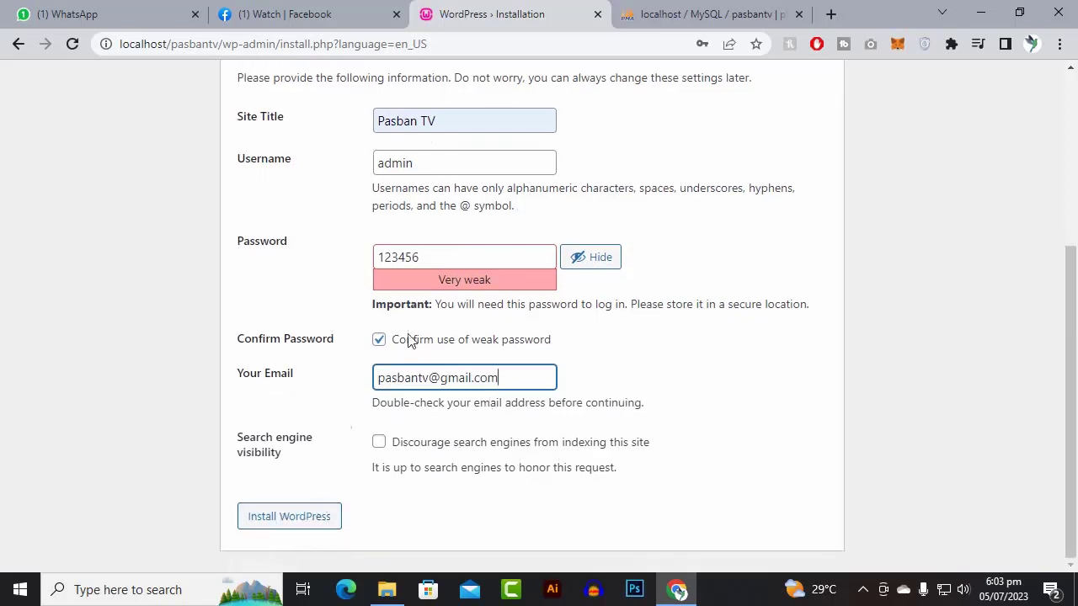
click(862, 590)
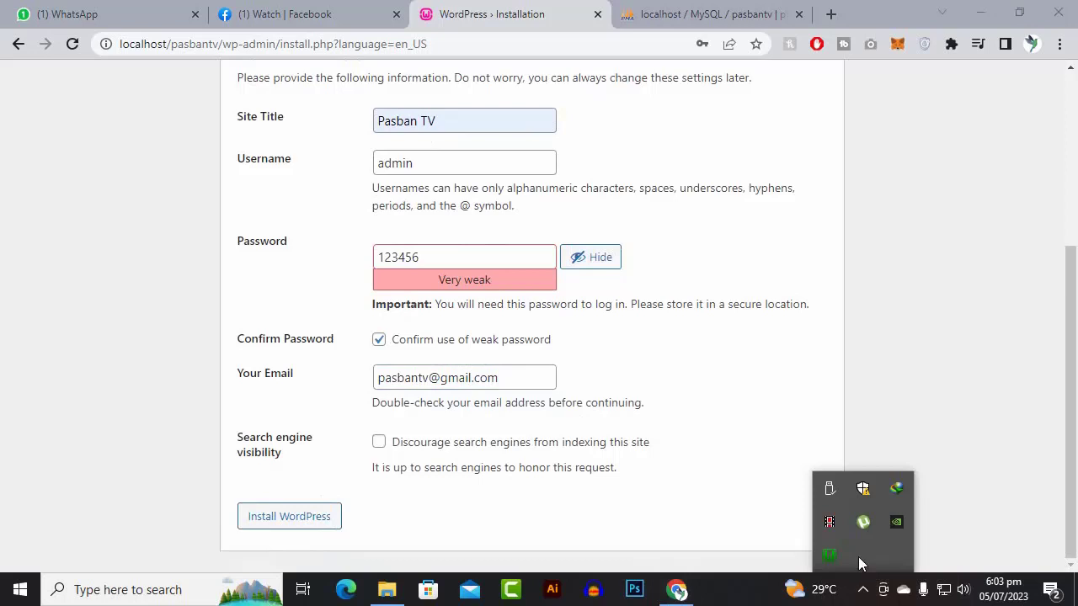
click(313, 526)
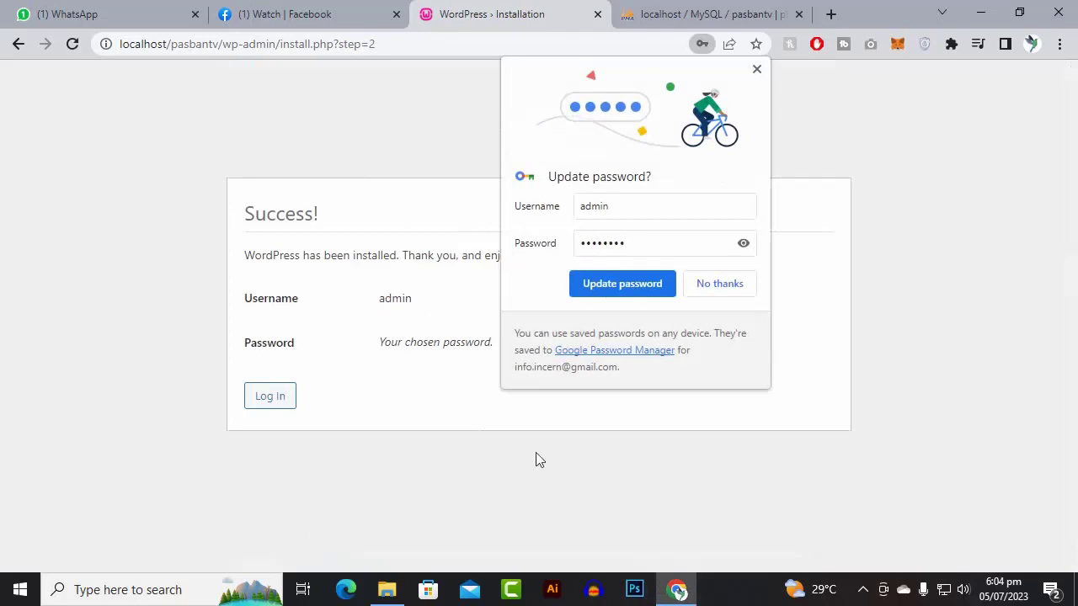
- Save the admin password in Chrome and log in as admin with Remember Me ticked
click(628, 295)
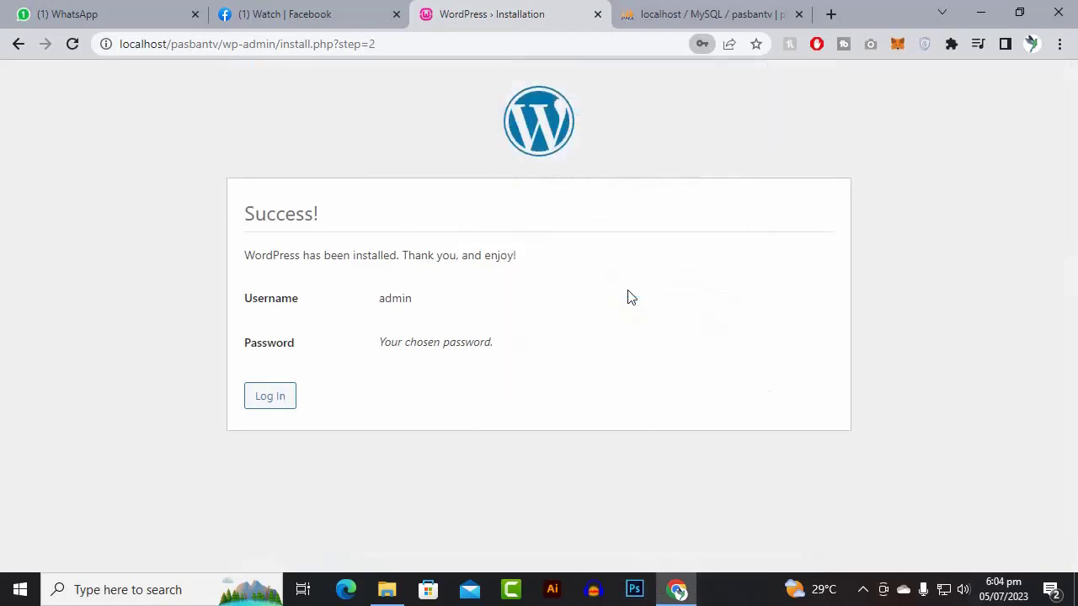
click(281, 402)
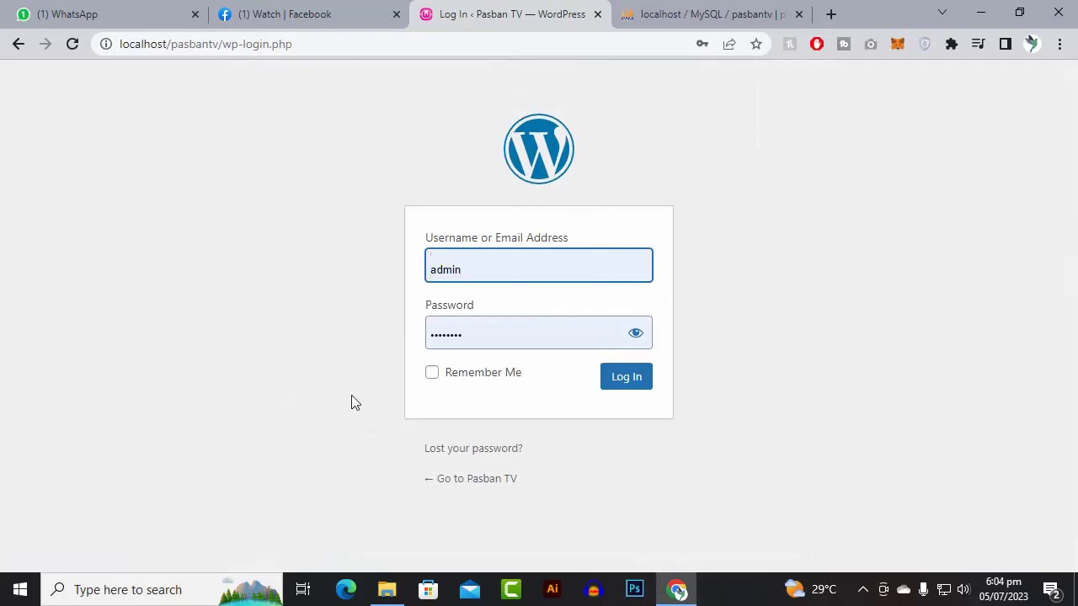
click(432, 375)
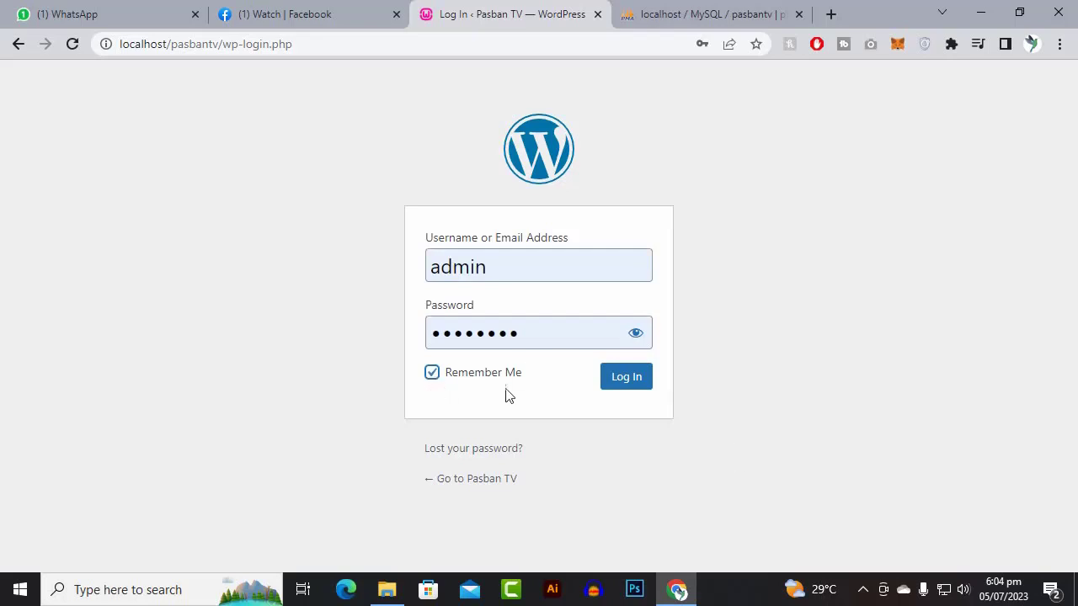
click(627, 379)
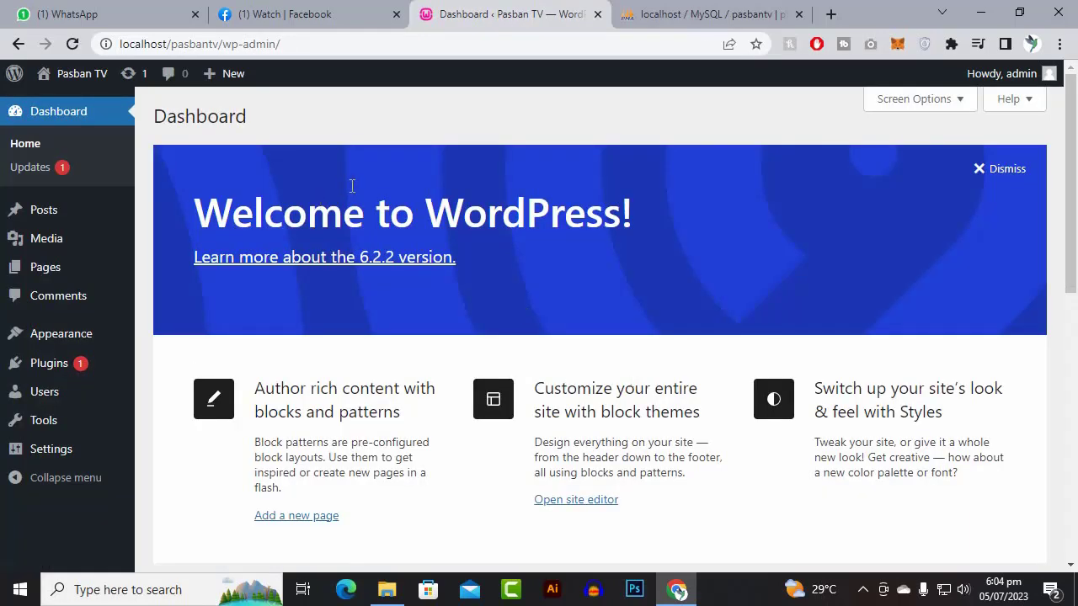
scroll(60, 349, down, 9)
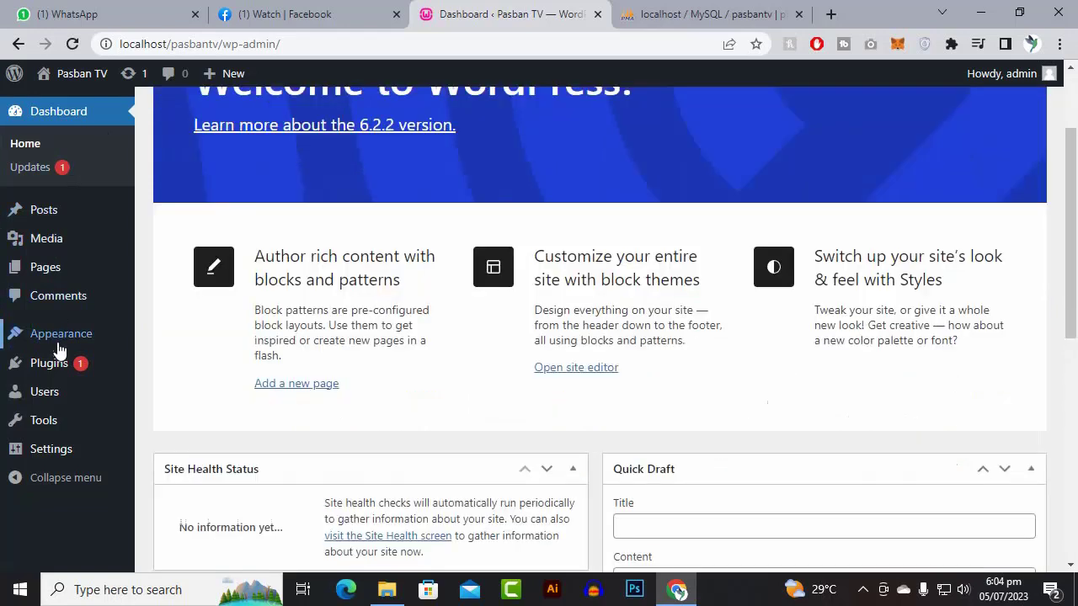
mouse_move(59, 349)
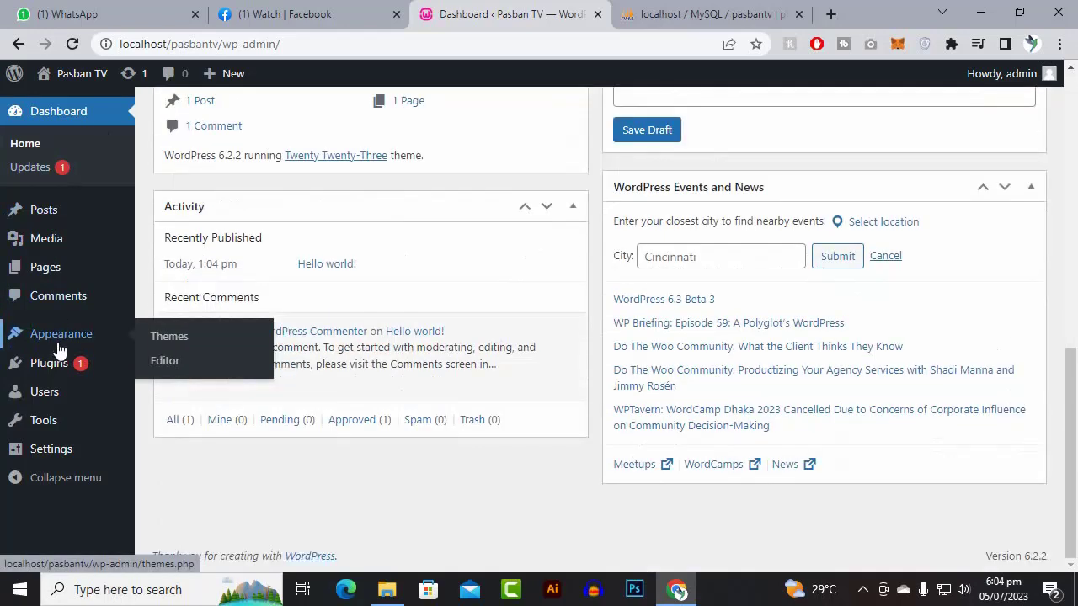
scroll(59, 349, up, 9)
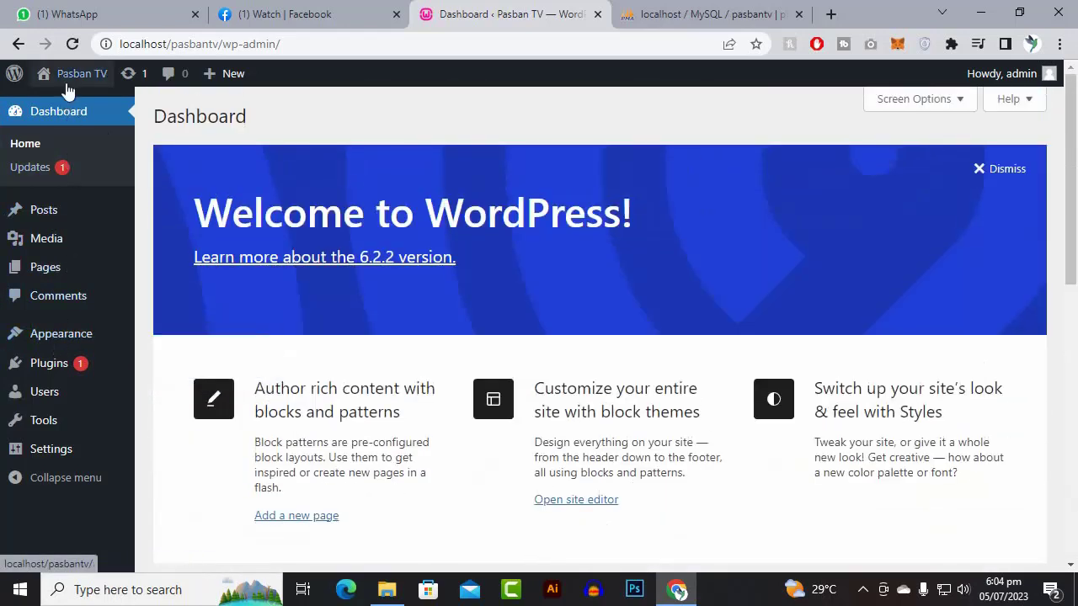
- Open the Pasban TV front page in a new tab and scroll through it
mouse_move(65, 85)
right_click(53, 103)
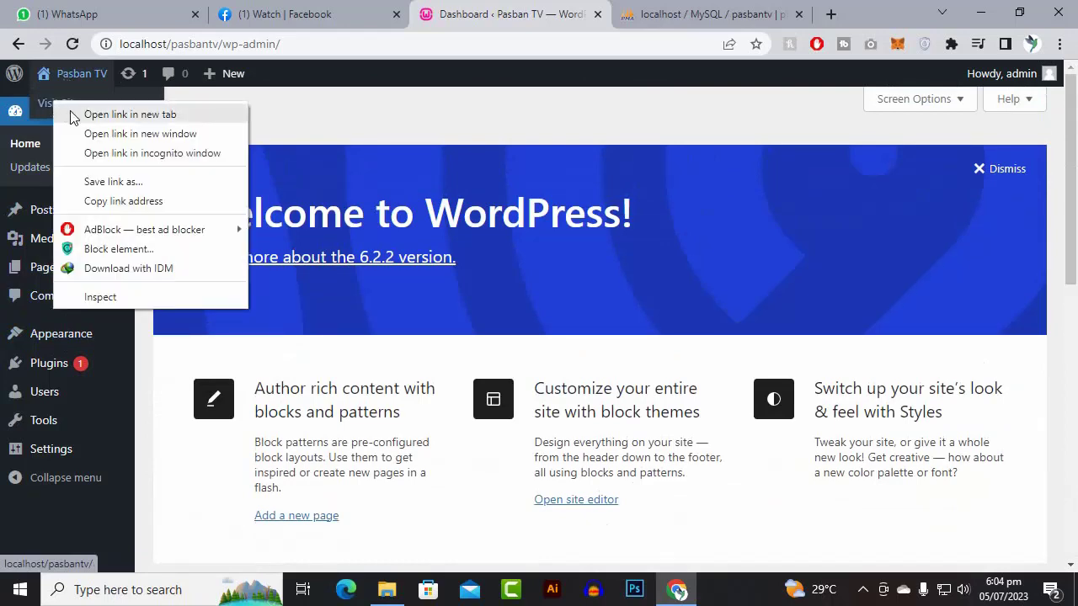
click(126, 114)
click(558, 10)
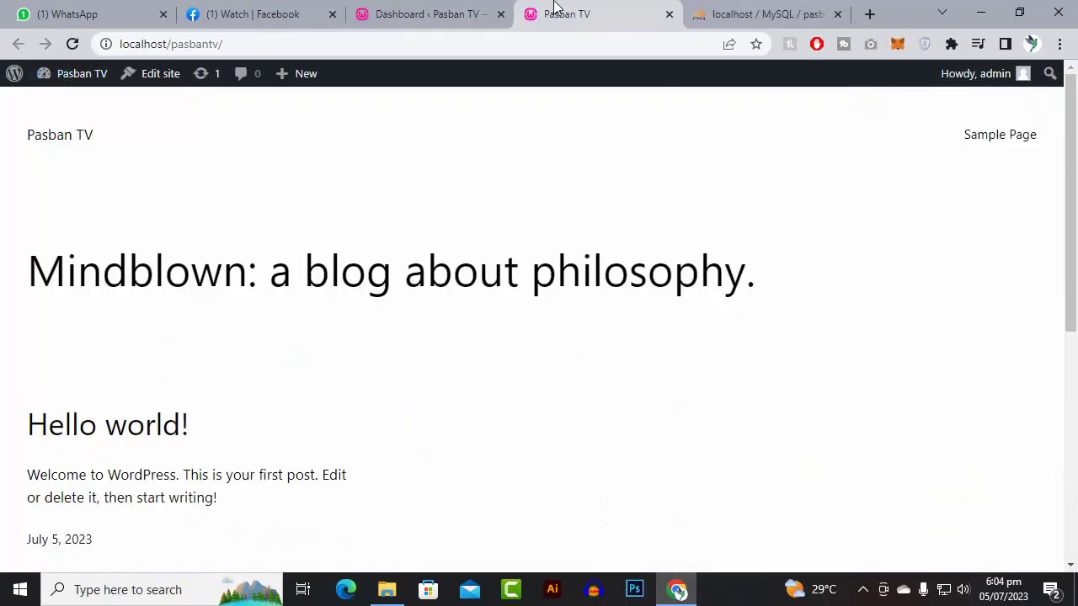
scroll(363, 279, down, 5)
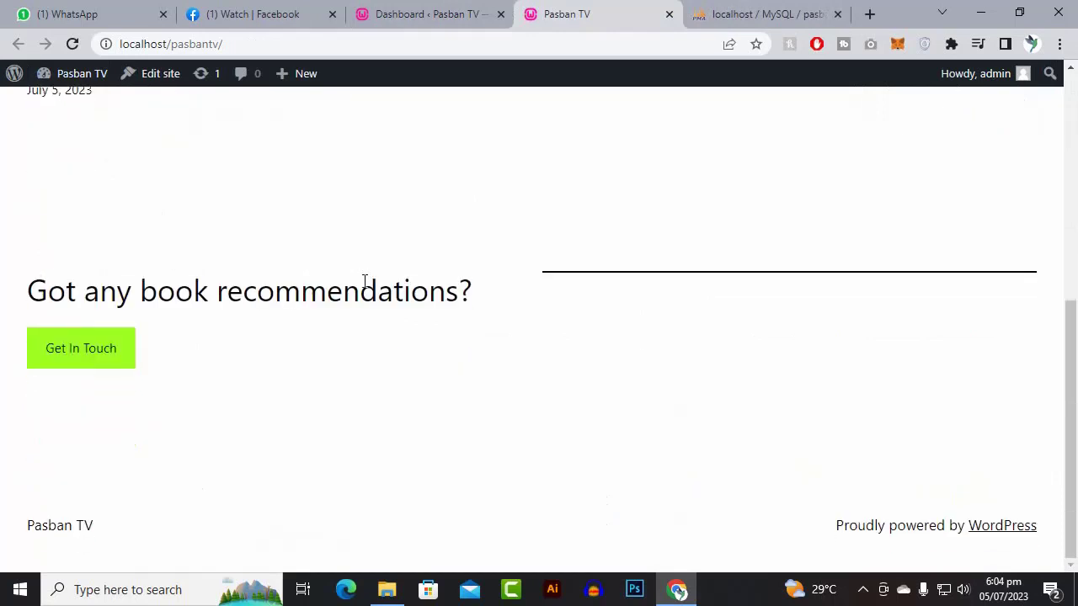
scroll(365, 281, up, 6)
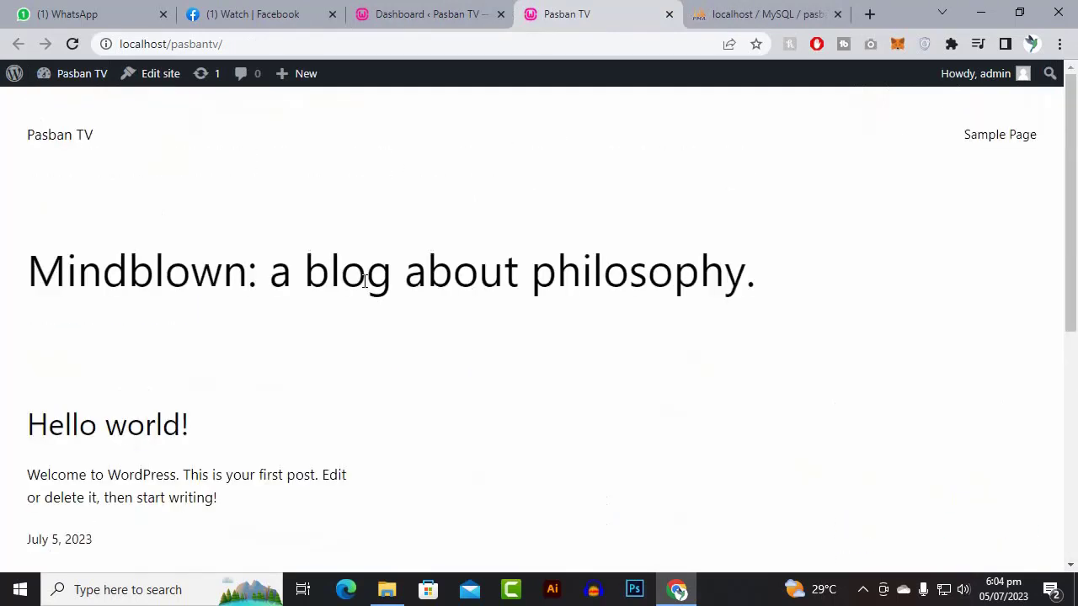
scroll(724, 198, down, 4)
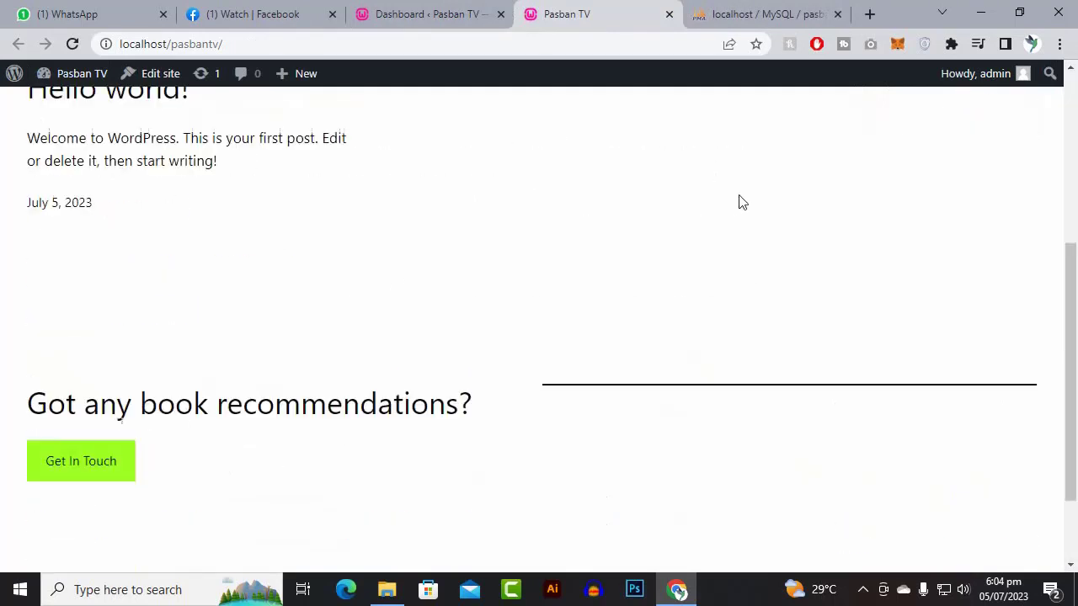
scroll(498, 252, up, 4)
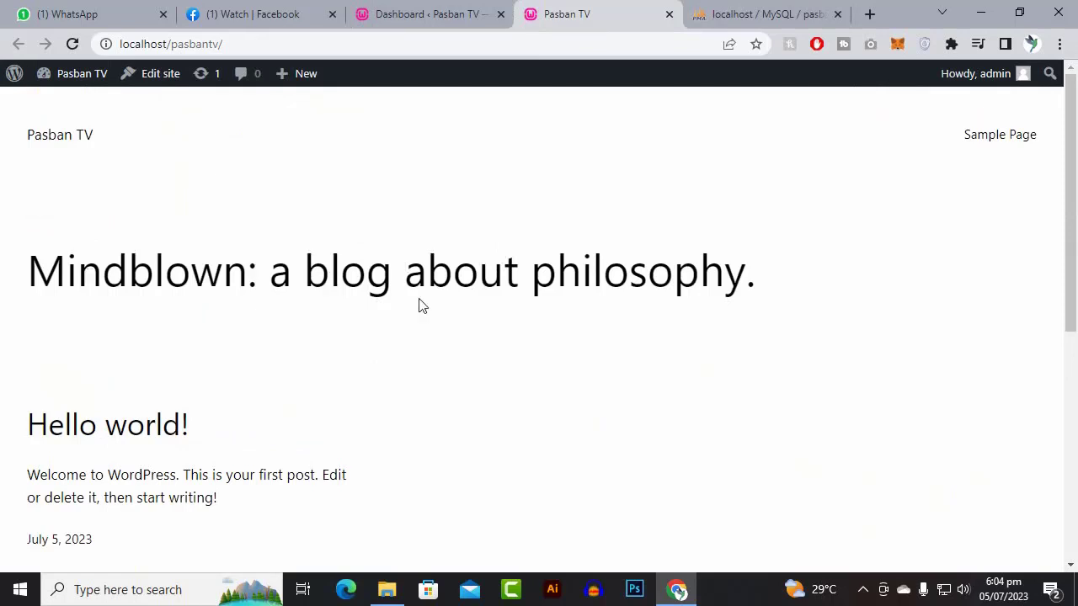
scroll(141, 312, down, 4)
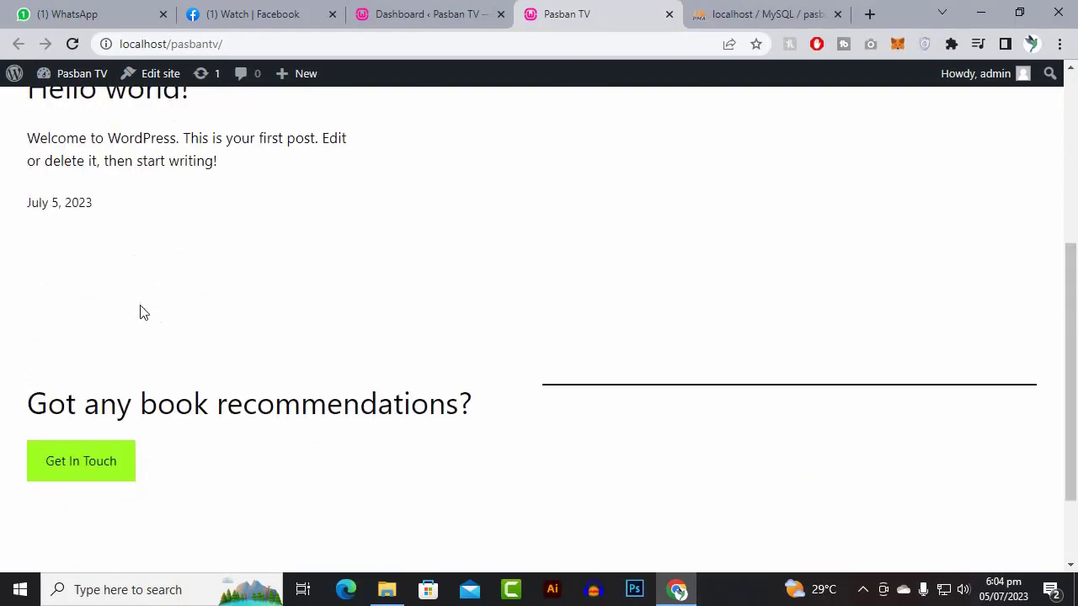
scroll(143, 316, down, 2)
scroll(168, 332, up, 4)
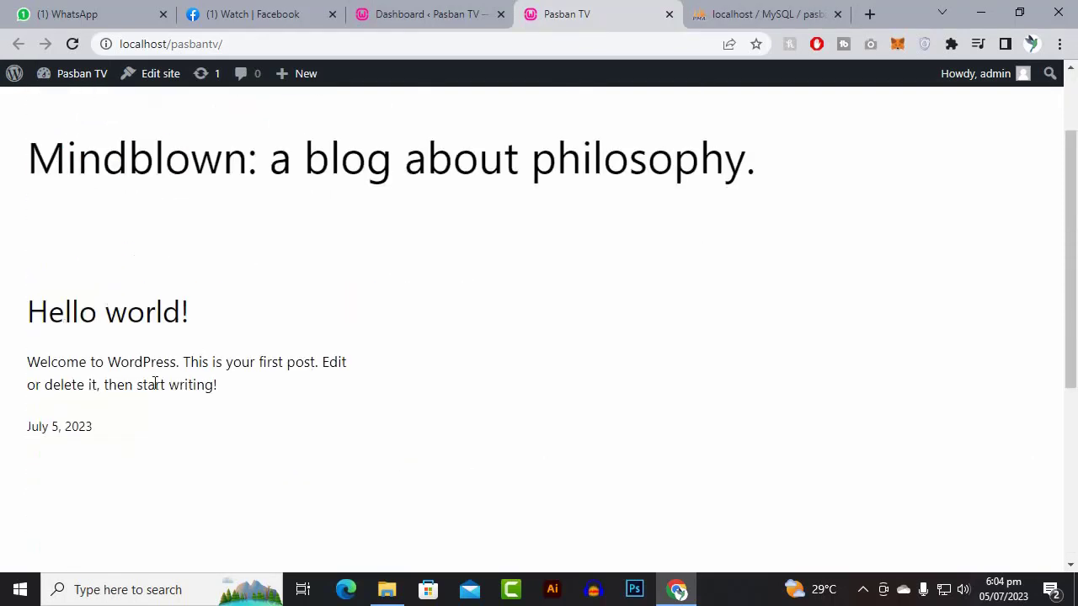
- Read the Hello world! post, return to the homepage, then go back to the Dashboard
click(154, 329)
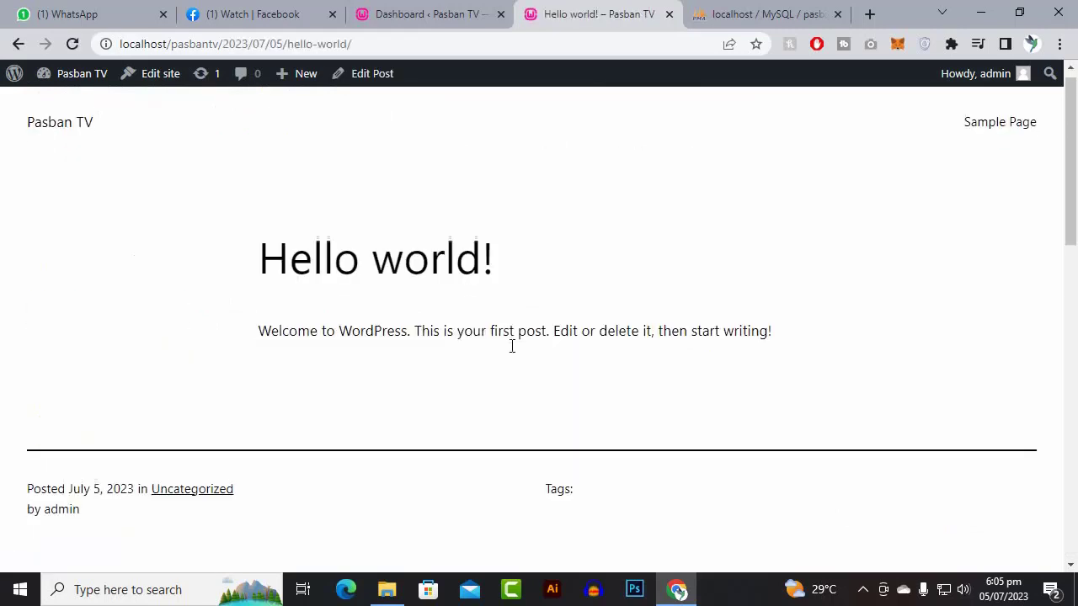
scroll(510, 345, down, 10)
scroll(508, 345, up, 10)
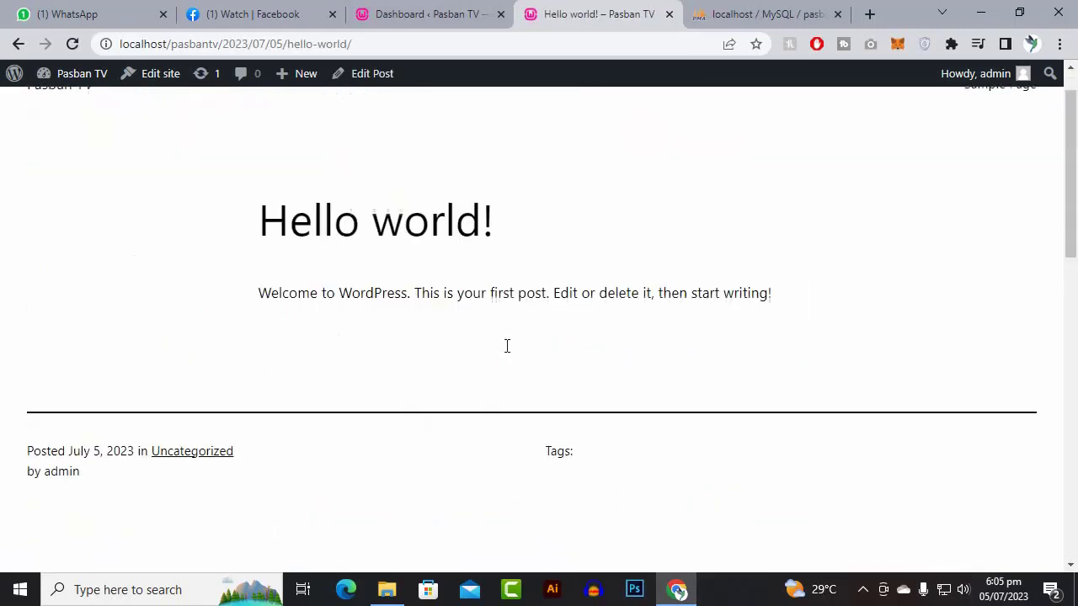
click(84, 141)
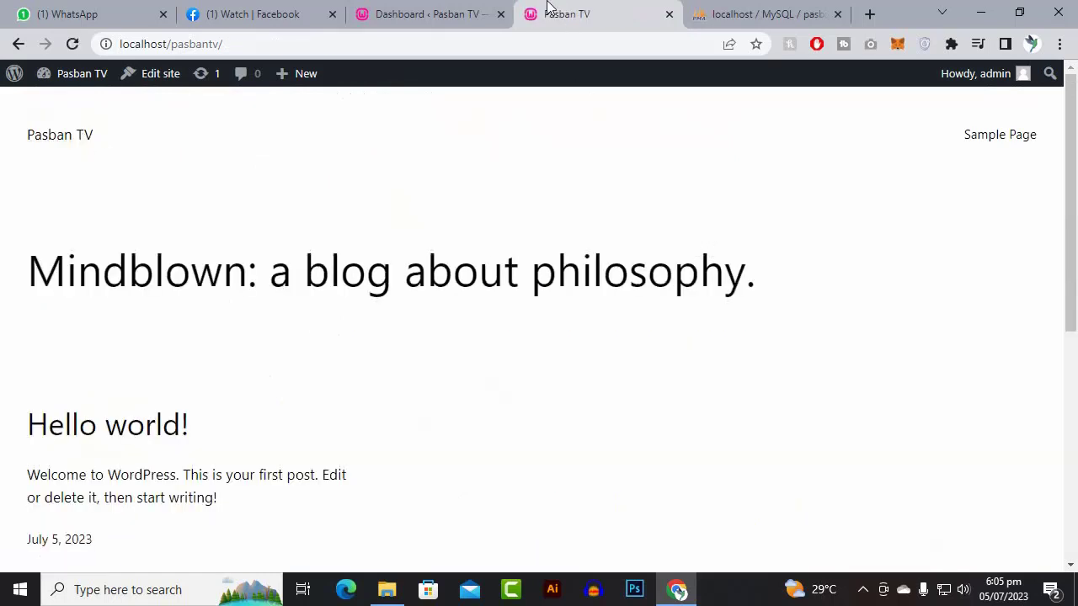
click(402, 10)
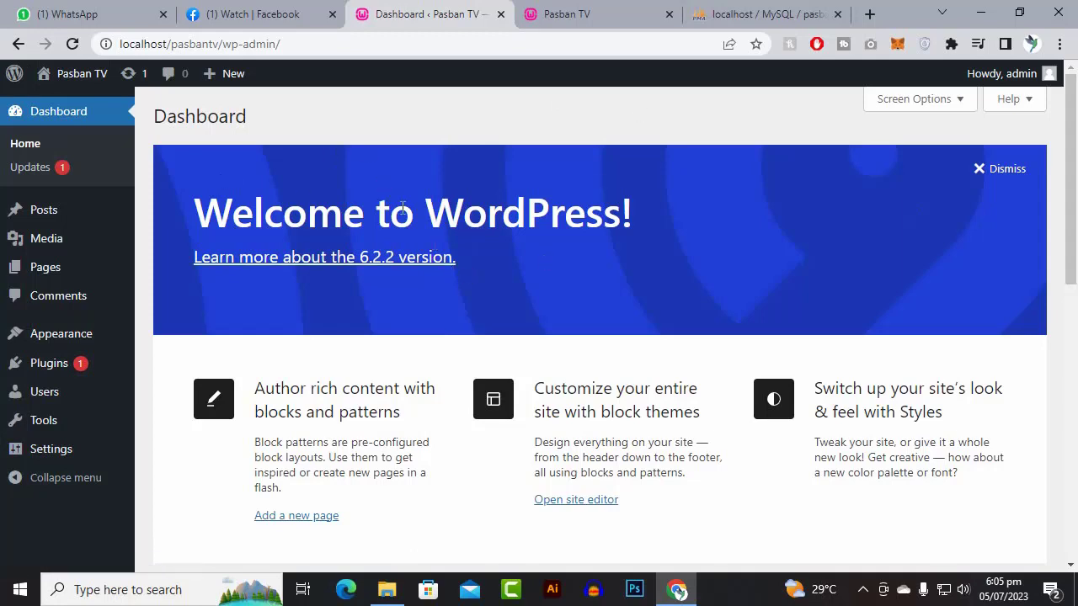
- Log out via Howdy, admin and close the login and Pasban TV tabs
scroll(404, 211, down, 9)
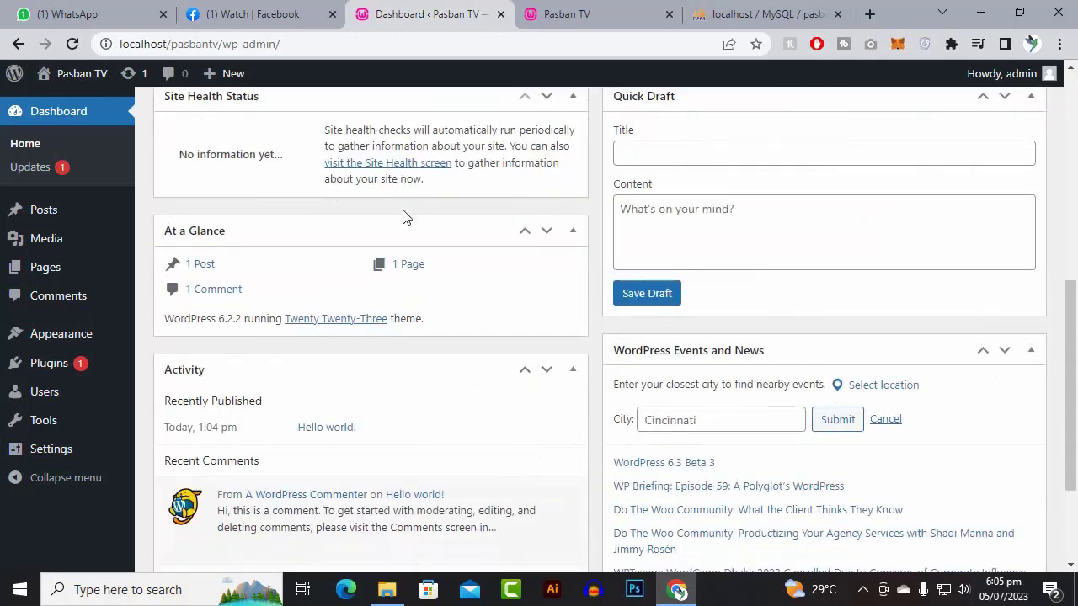
scroll(403, 210, up, 1)
scroll(402, 209, up, 8)
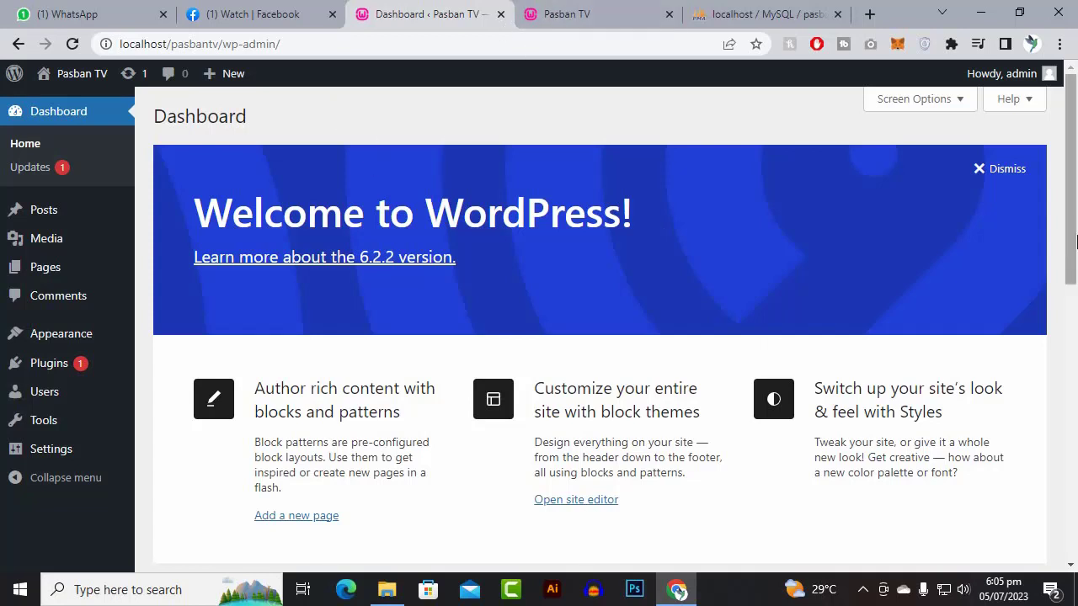
mouse_move(1009, 88)
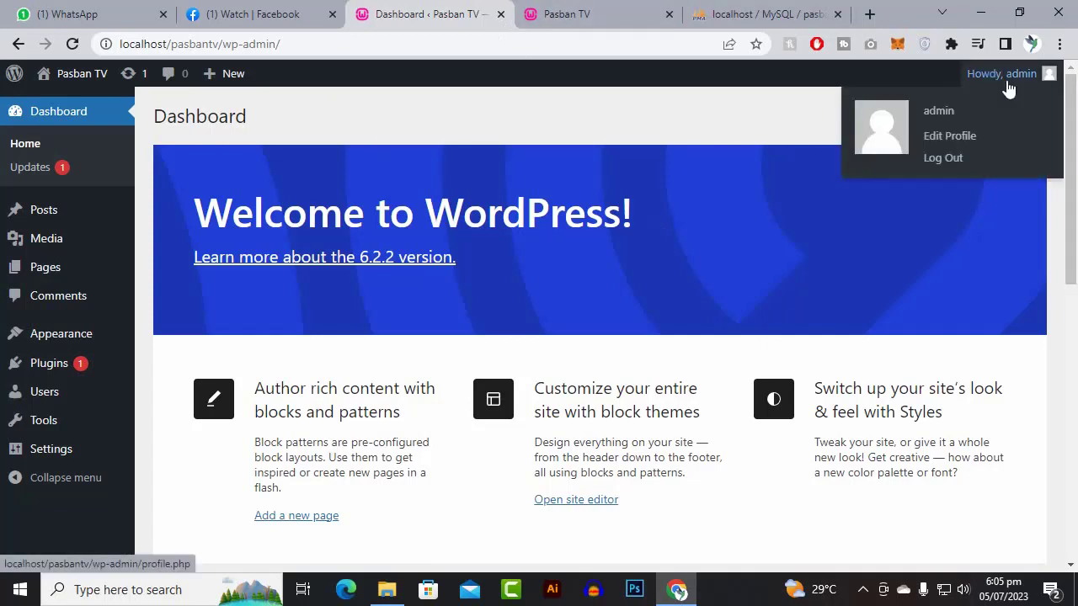
click(940, 164)
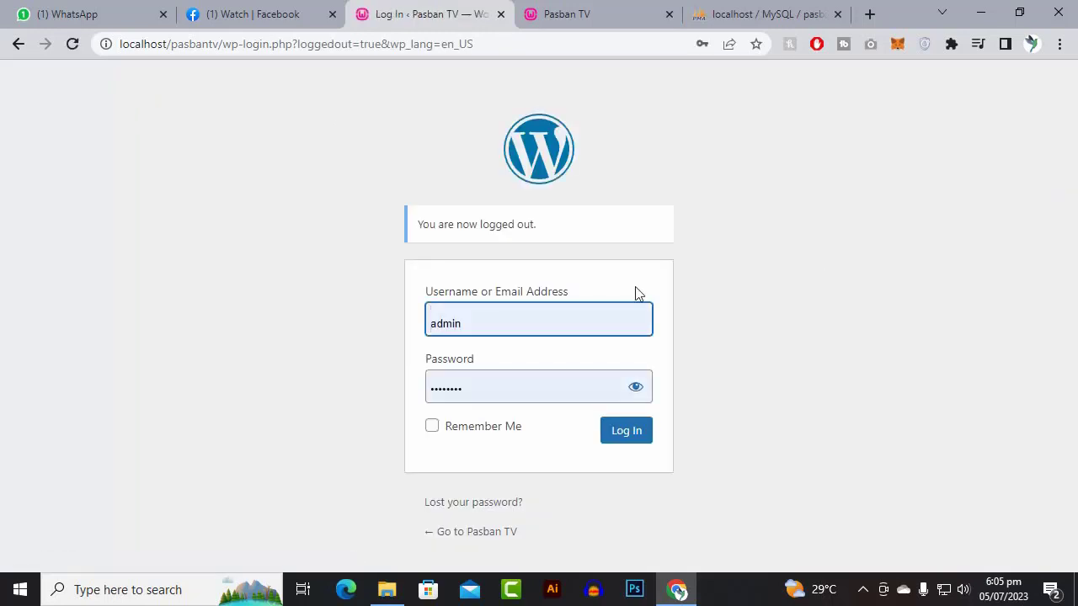
click(501, 14)
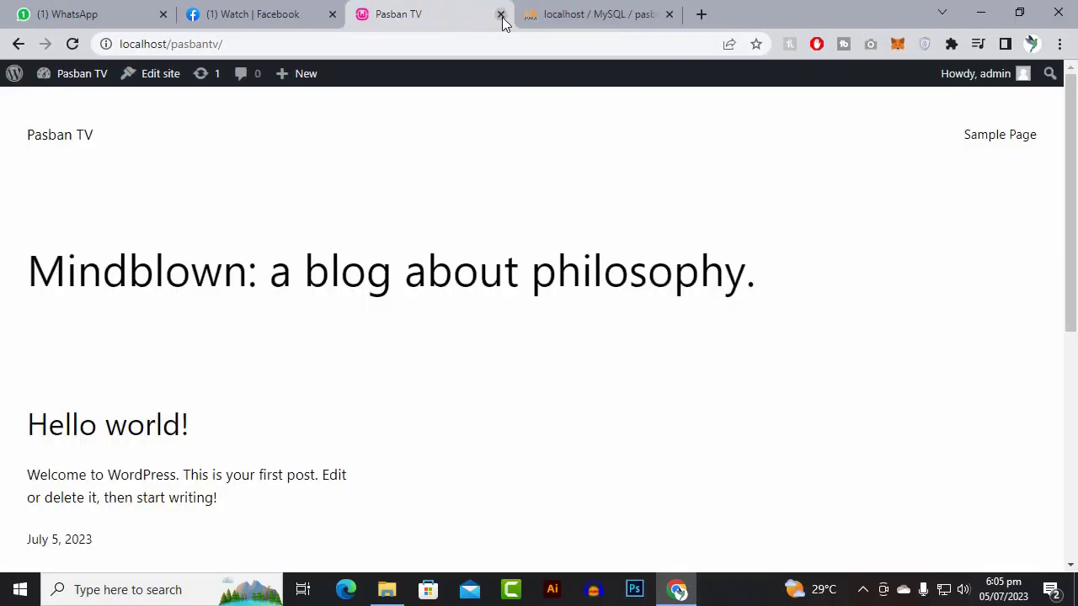
click(502, 15)
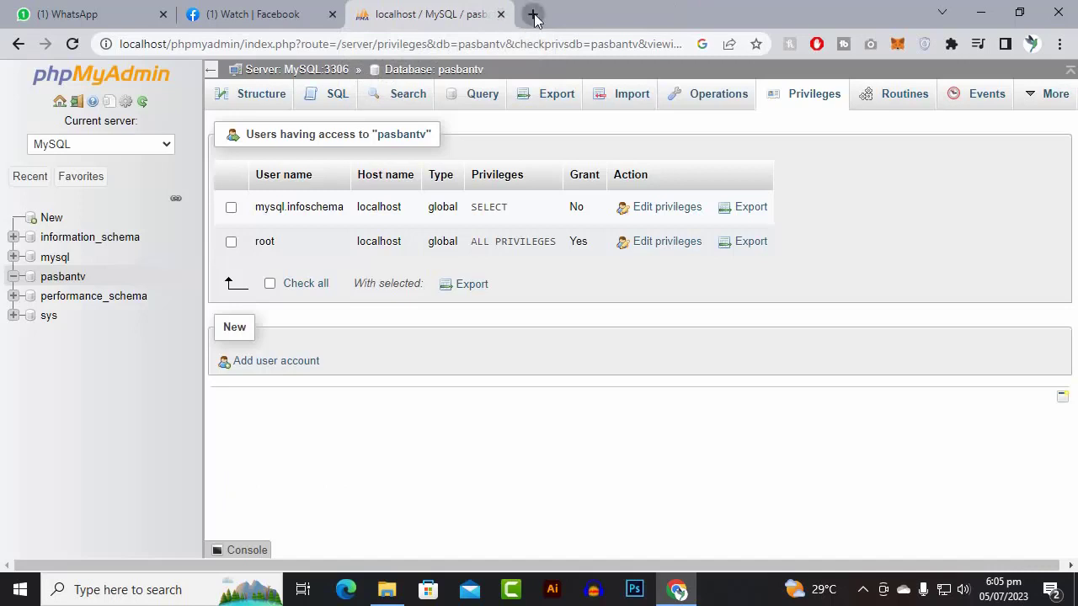
- Go to localhost/pasbantv/wp-admin in a new tab
click(532, 15)
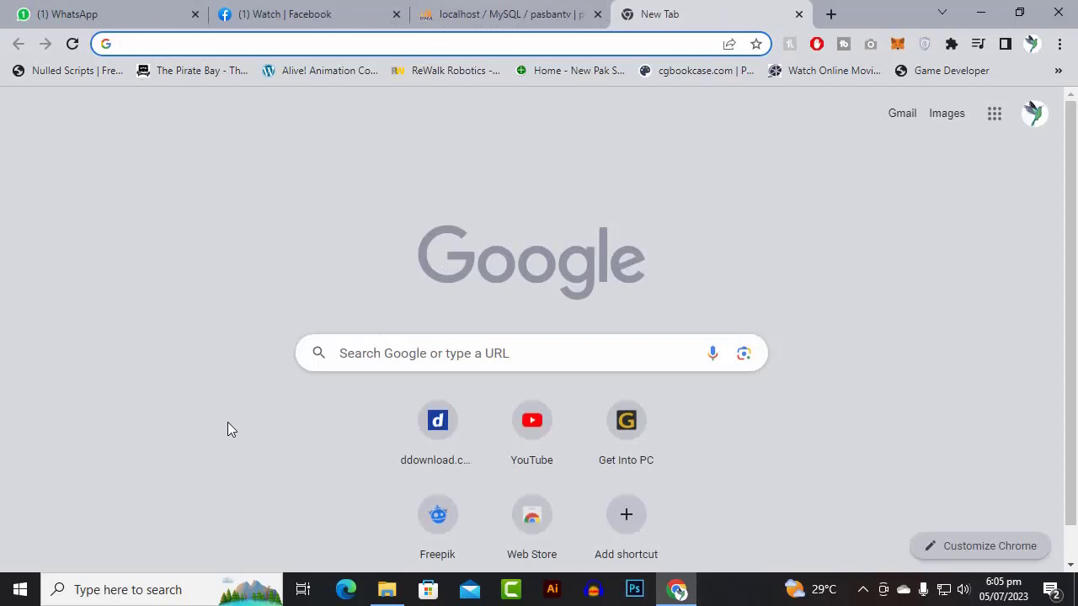
text(lo)
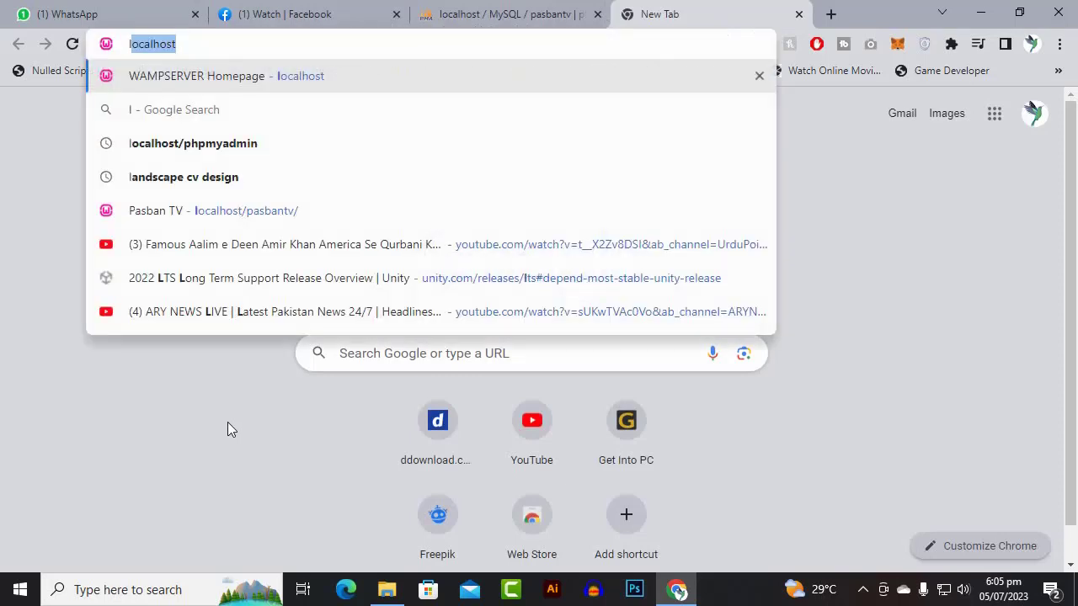
text(calhost)
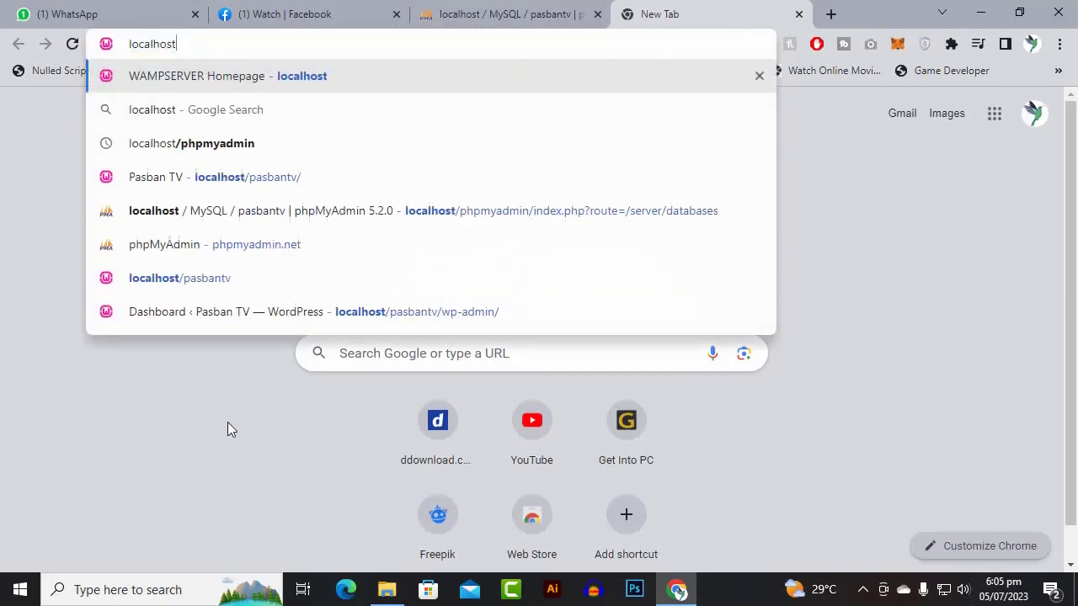
key(Down)
key(Down)
key(Down)
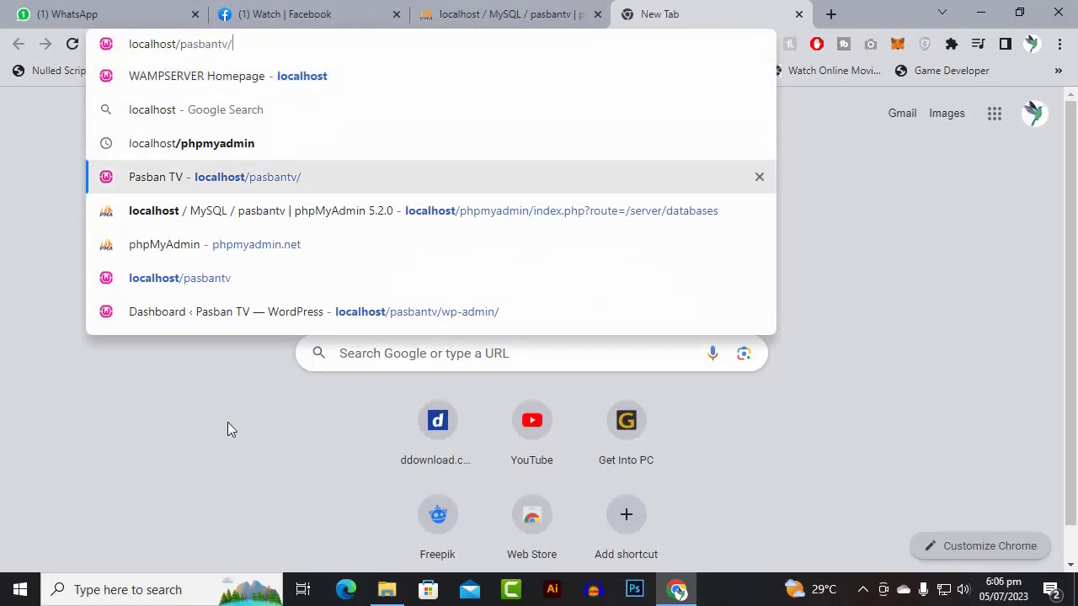
text(w[)
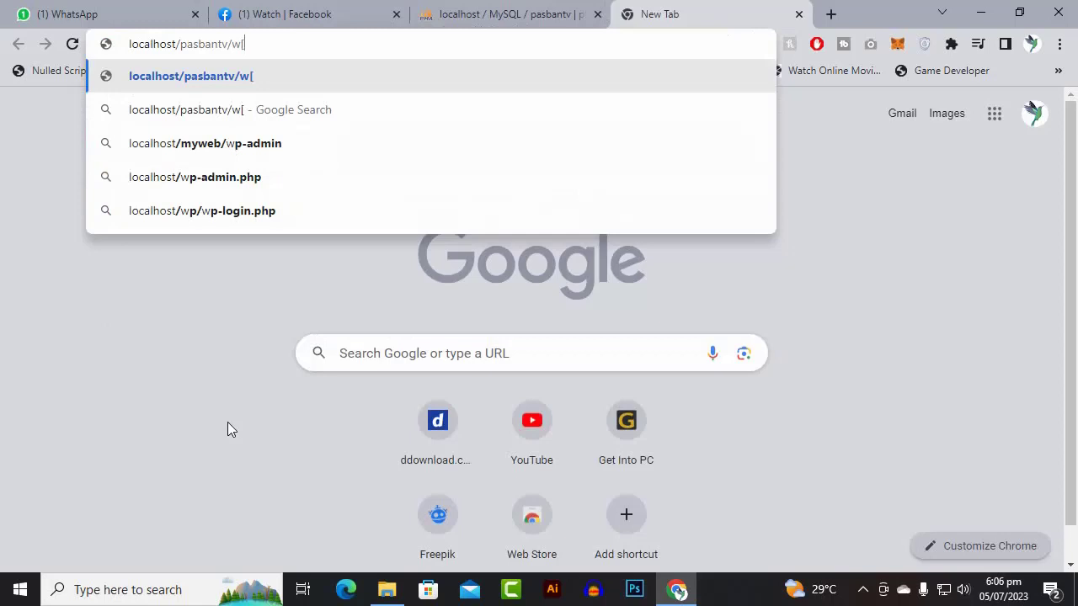
key(BackSpace)
text(p)
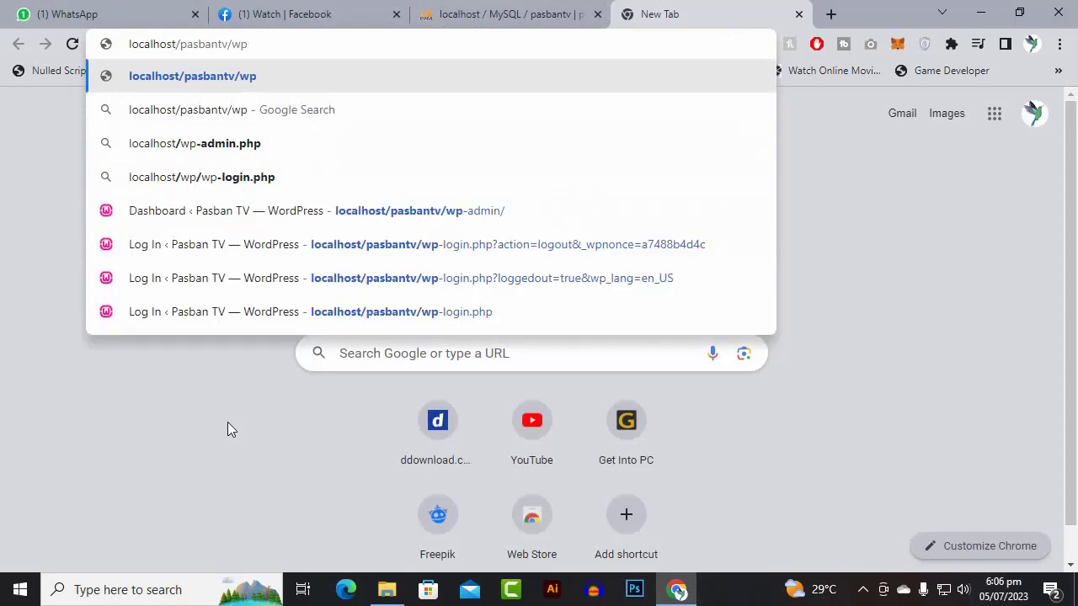
text(0)
key(BackSpace)
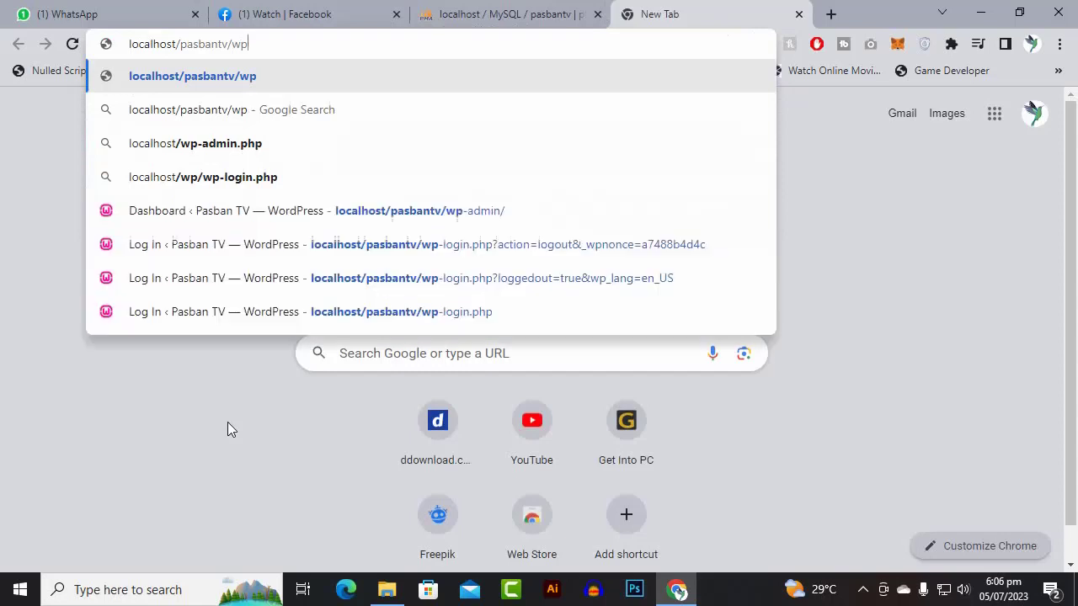
text(-)
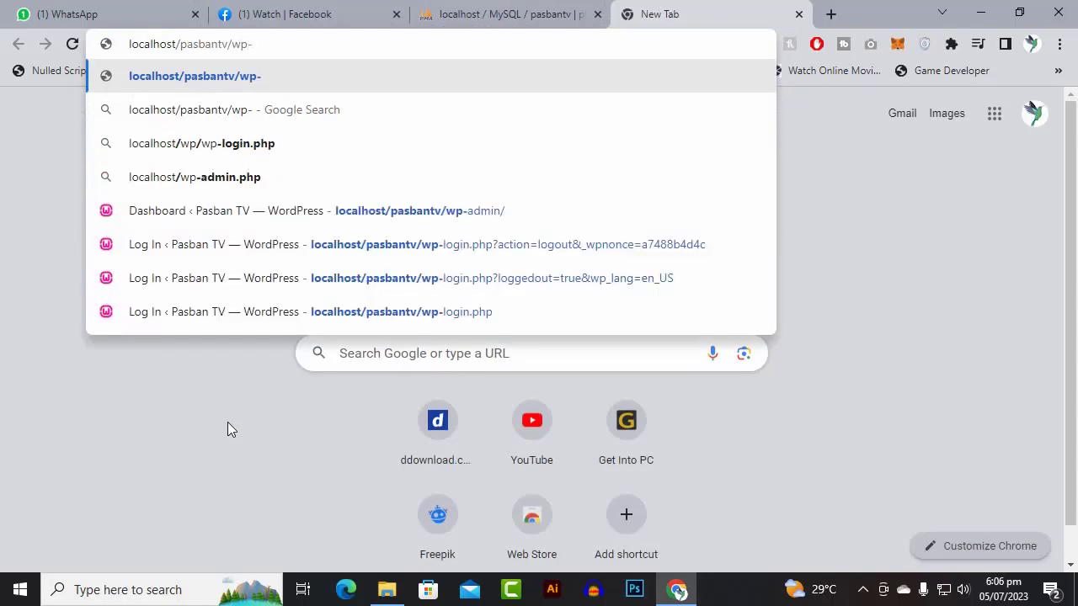
text(admin)
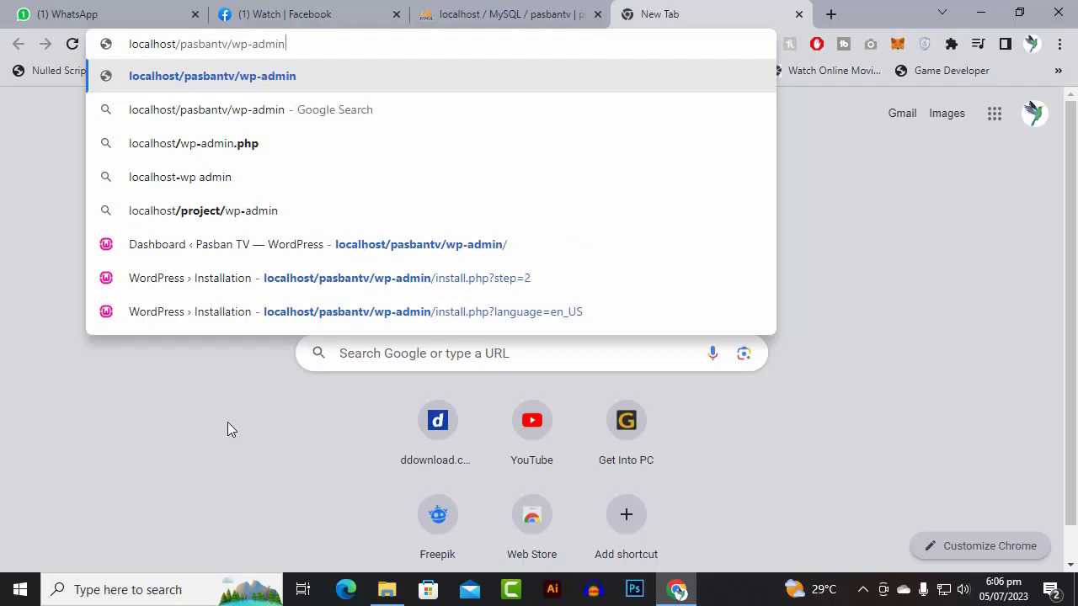
key(Return)
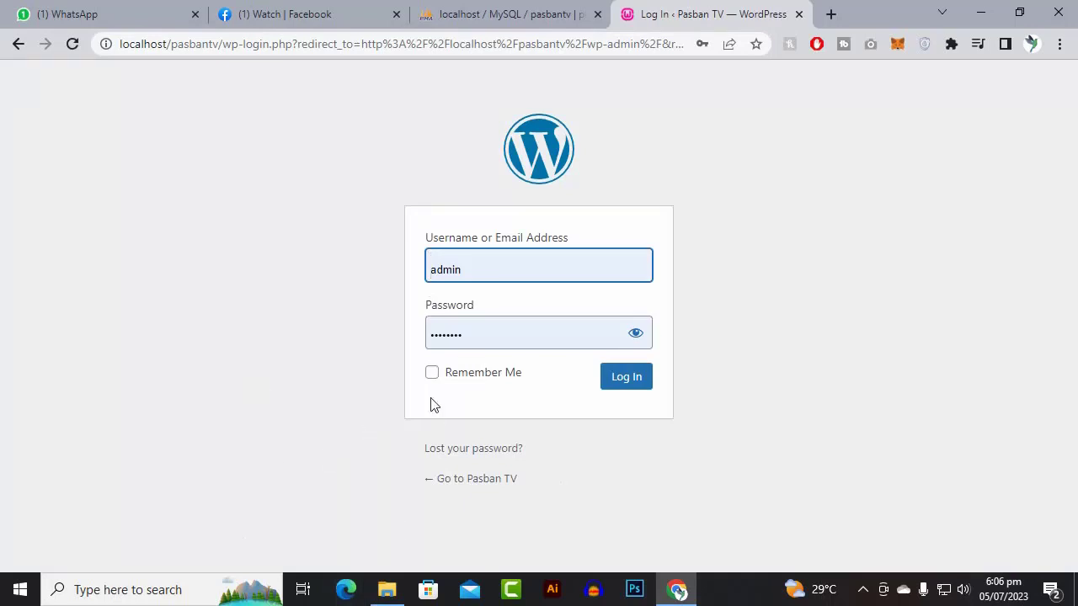
- Log in as admin with Remember Me ticked
click(435, 376)
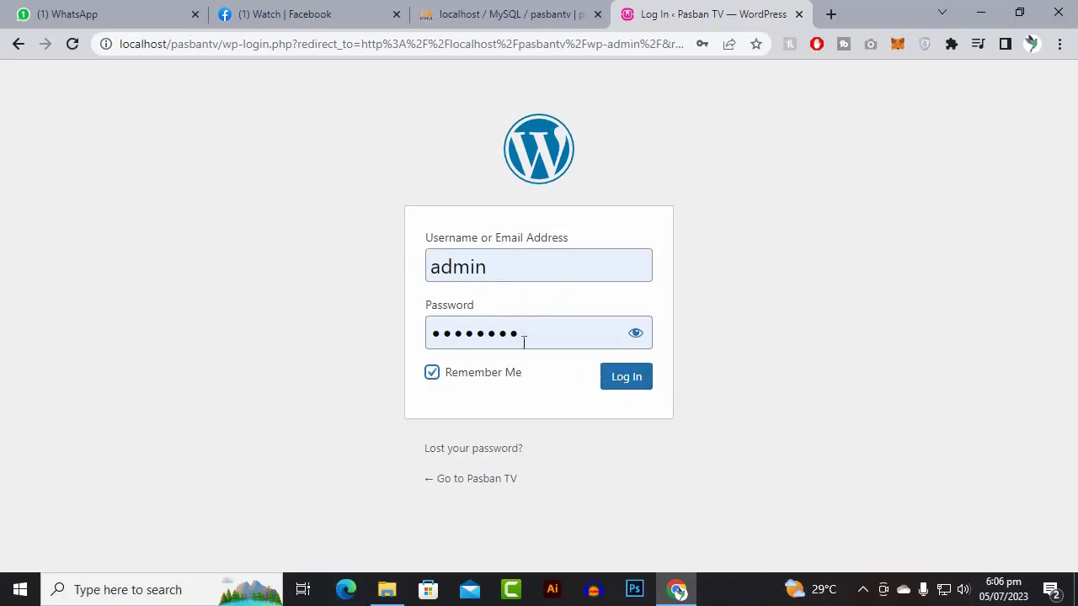
click(626, 378)
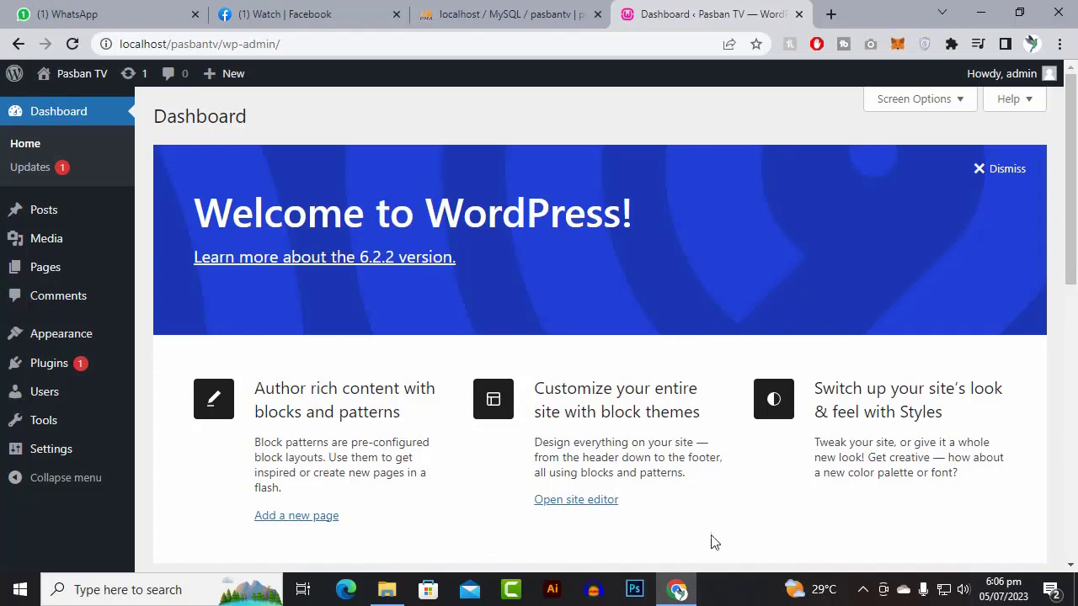
click(863, 589)
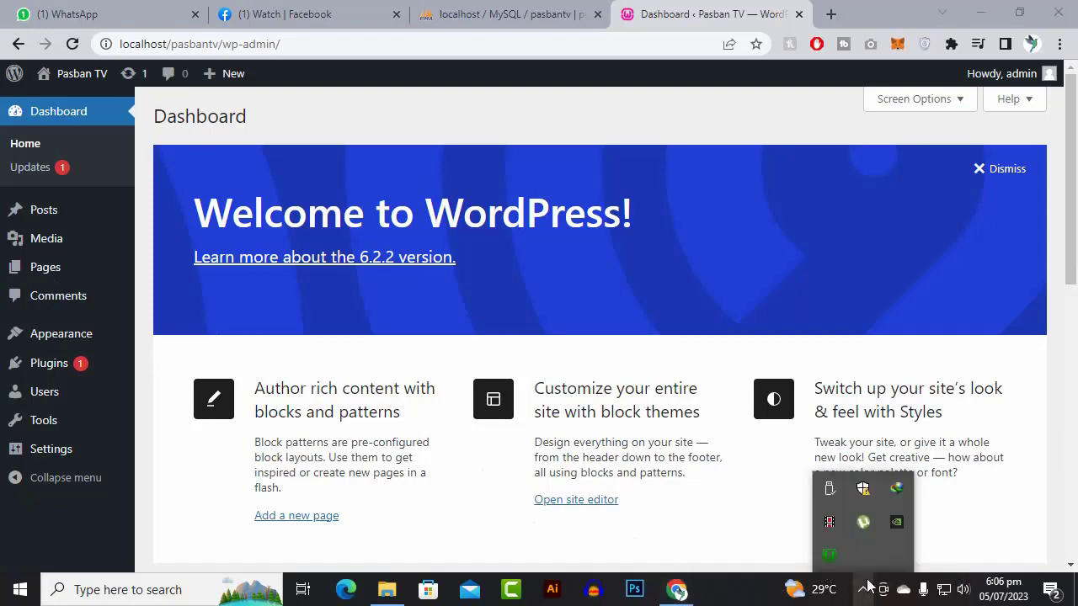